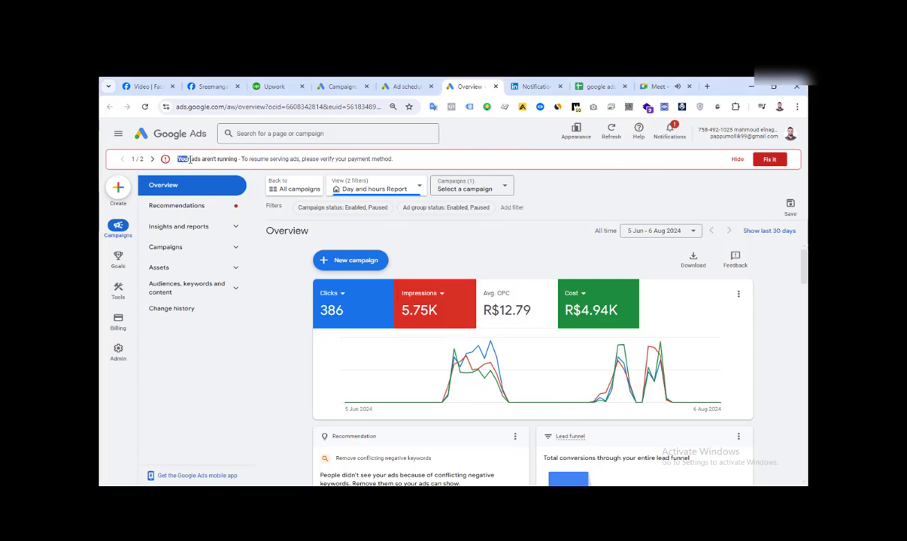
Hide the "Your ads aren't running" payment alert on the account overview.
left_click_drag(178, 159, 212, 158)
scroll(587, 191, "down", 1)
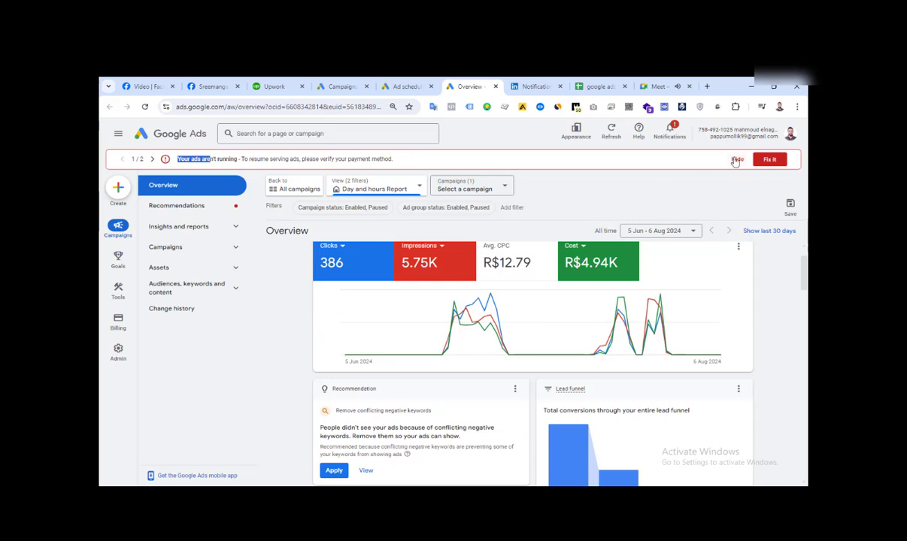
left_click(735, 159)
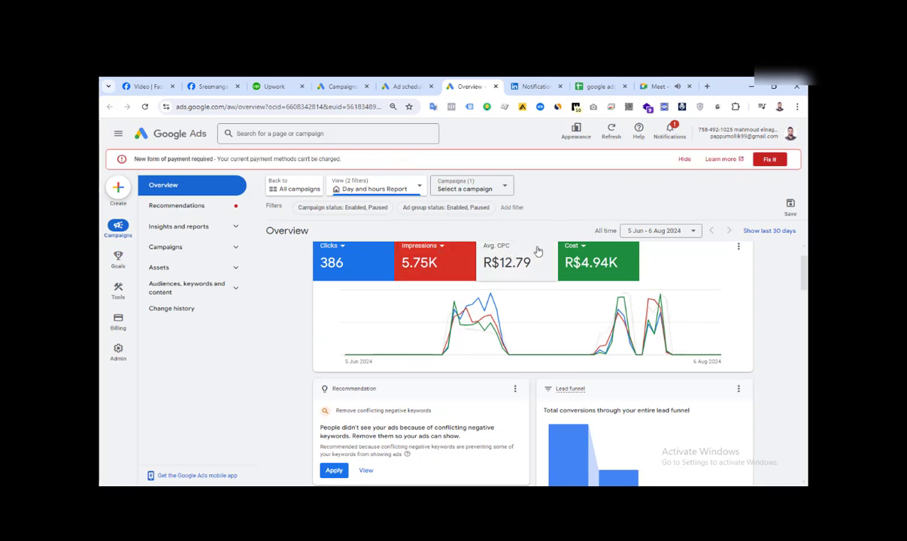
scroll(538, 251, "up", 1)
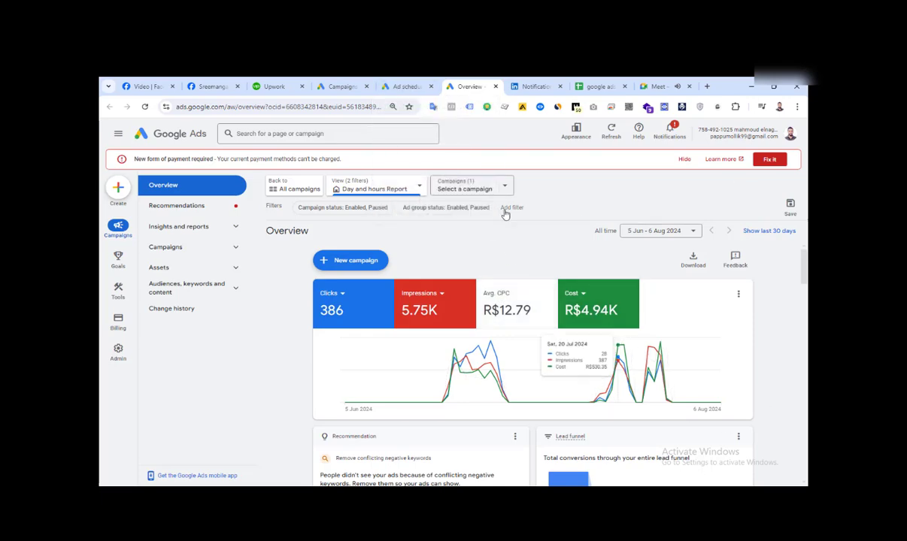
Switch to the Leads-Search-11 campaign, open its ad schedule for editing and choose the 12-hour clock.
left_click(406, 86)
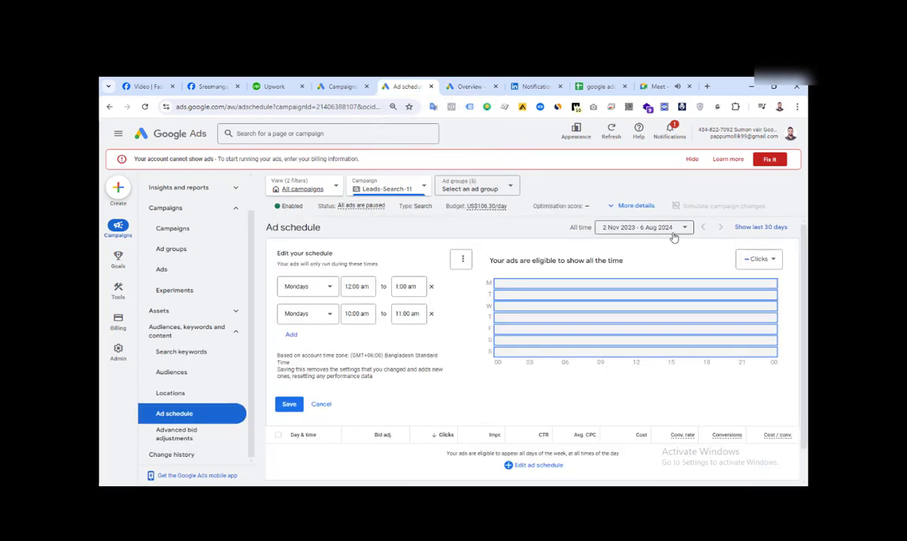
scroll(162, 241, "up", 1)
left_click(178, 267)
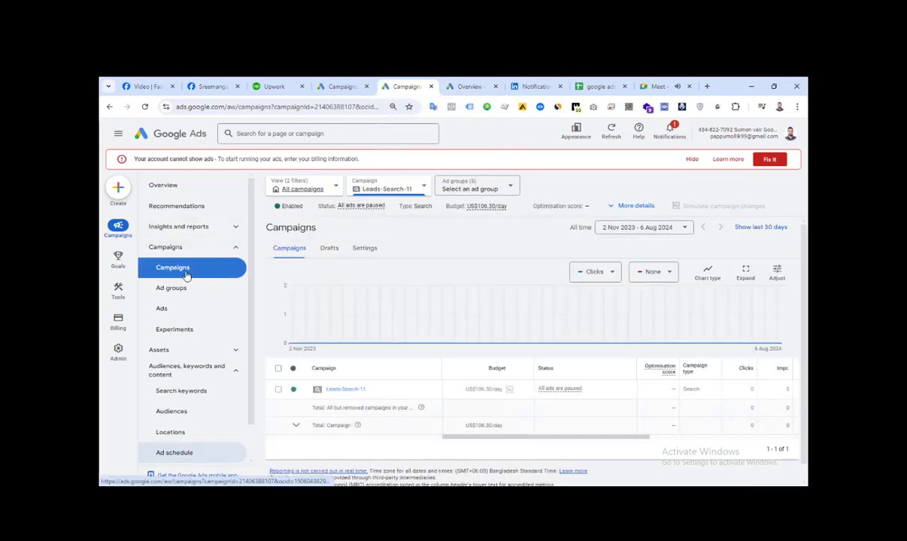
scroll(180, 369, "down", 1)
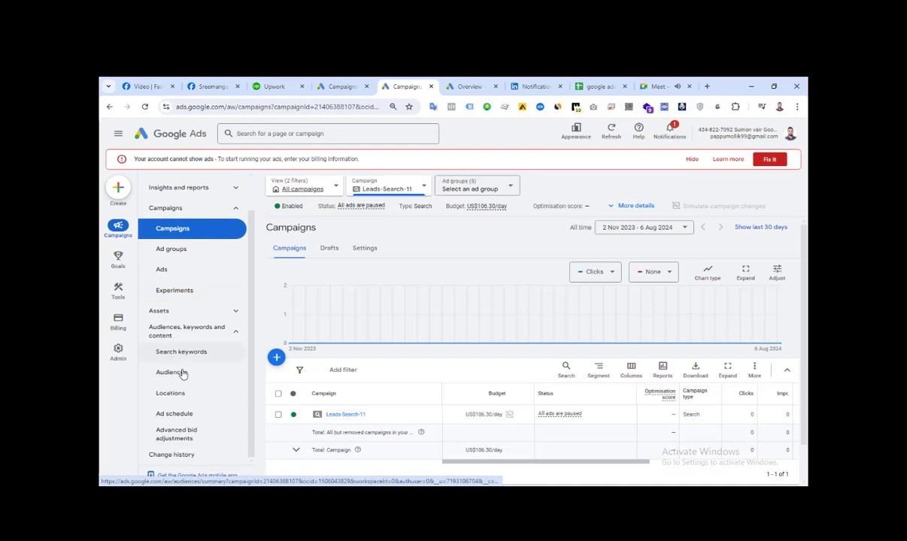
left_click(171, 414)
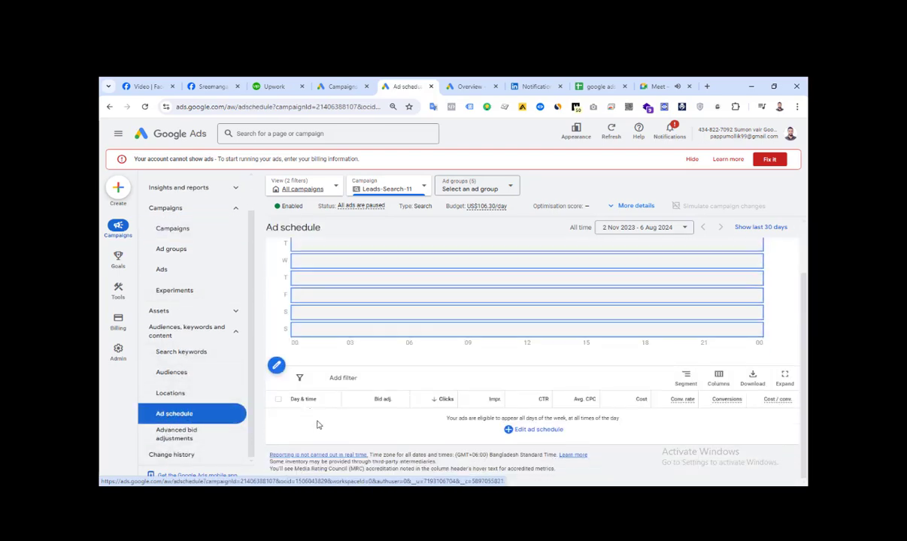
left_click(276, 428)
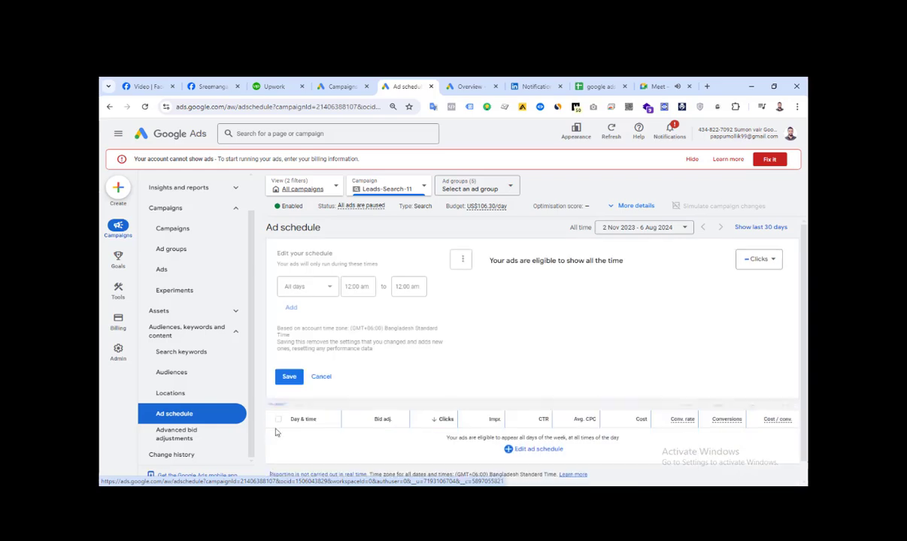
left_click(462, 259)
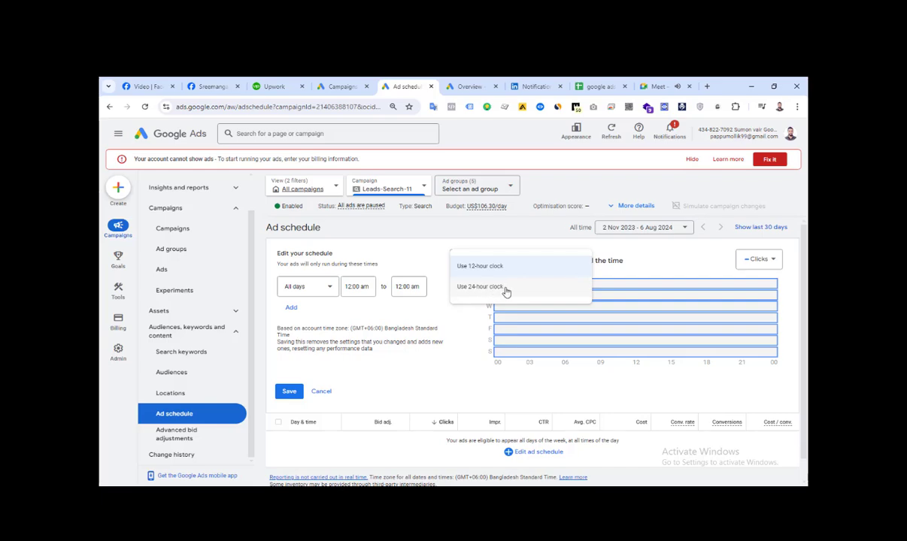
left_click(483, 269)
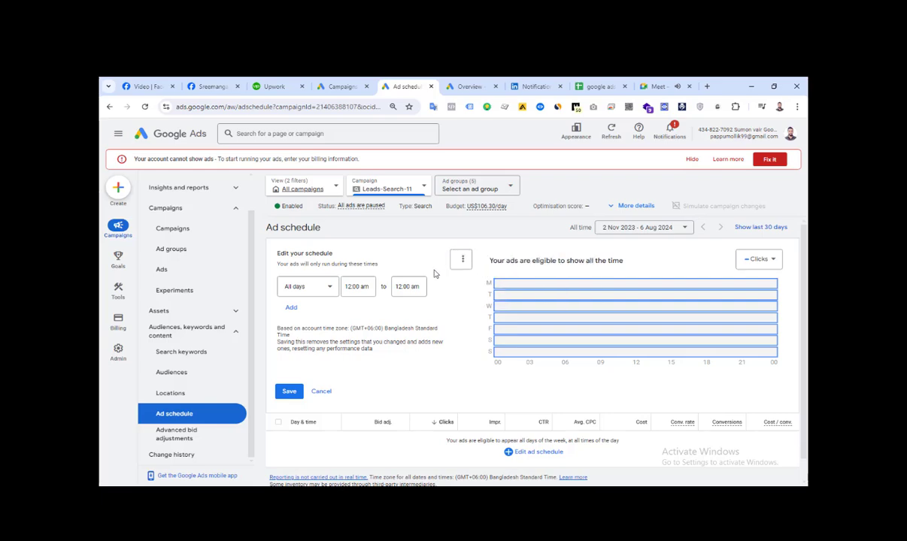
Consult the hours on day sheet and set the first ad schedule row's day to Sundays.
left_click(599, 86)
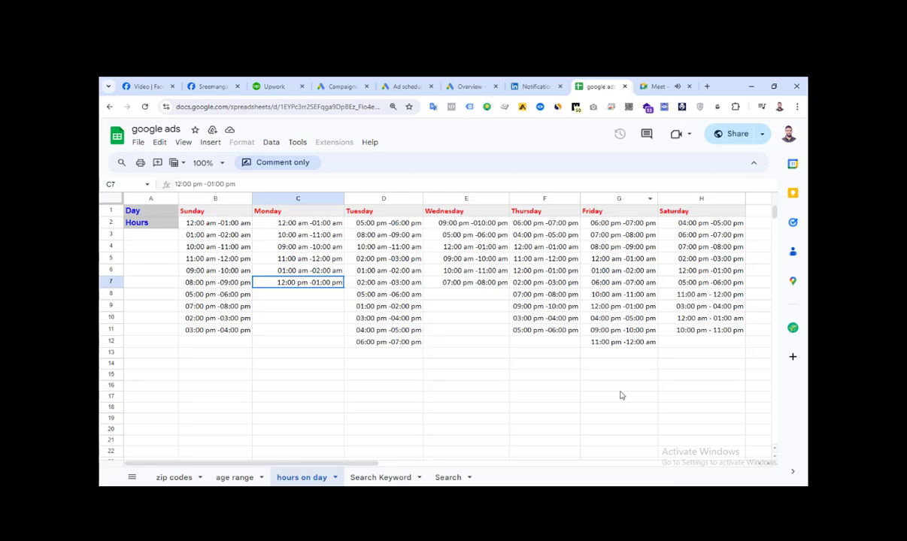
left_click(386, 82)
left_click(319, 286)
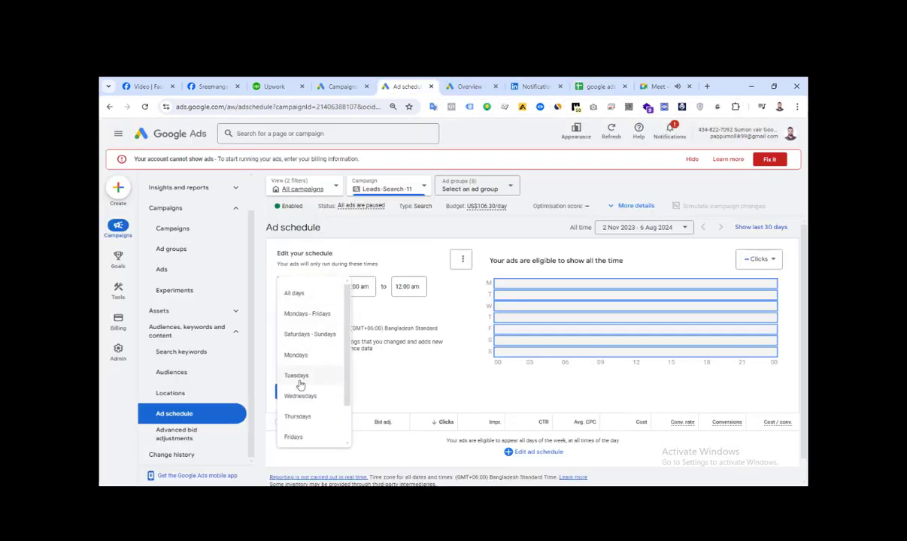
scroll(298, 387, "down", 2)
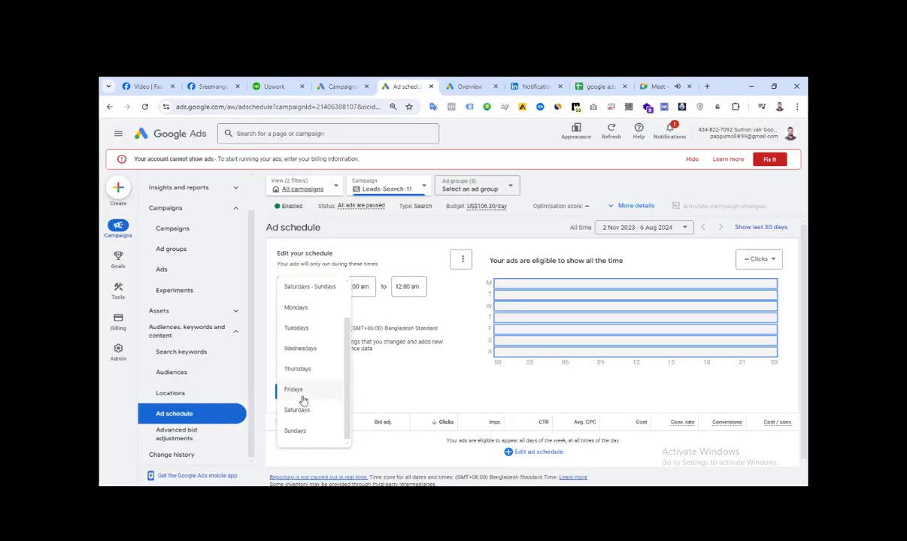
left_click(594, 86)
left_click(347, 86)
left_click(385, 85)
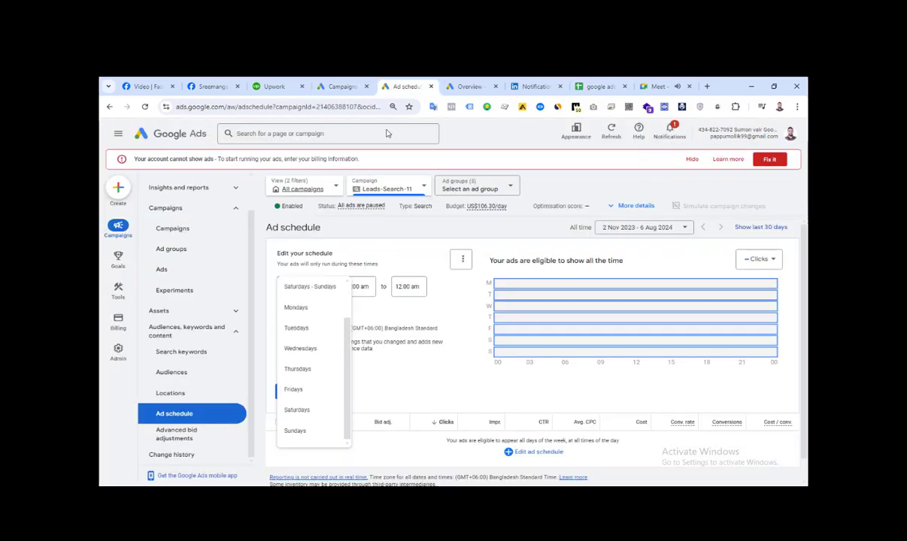
left_click(296, 430)
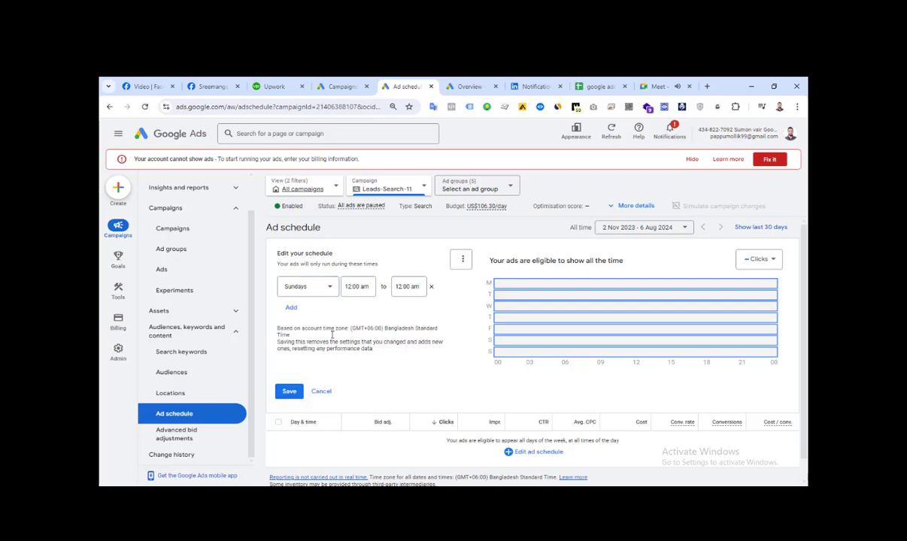
Look up Sunday's first two hour ranges in the google ads spreadsheet and set the Sundays row's end time to 2:00 am.
left_click(594, 86)
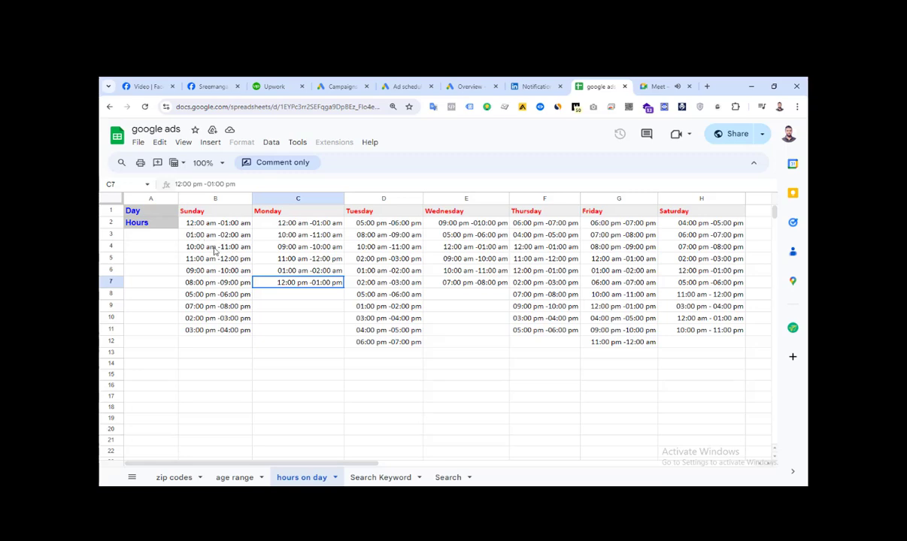
left_click_drag(248, 239, 226, 224)
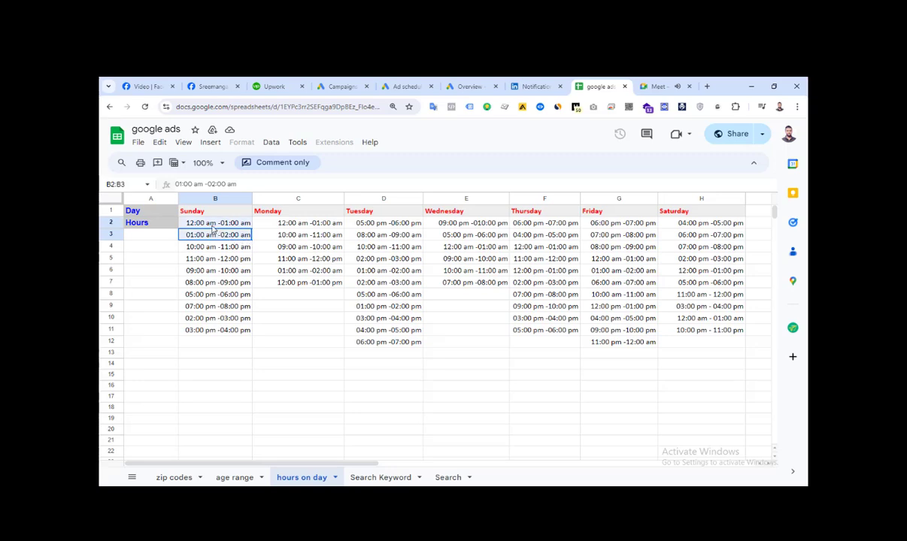
left_click(340, 86)
left_click(390, 89)
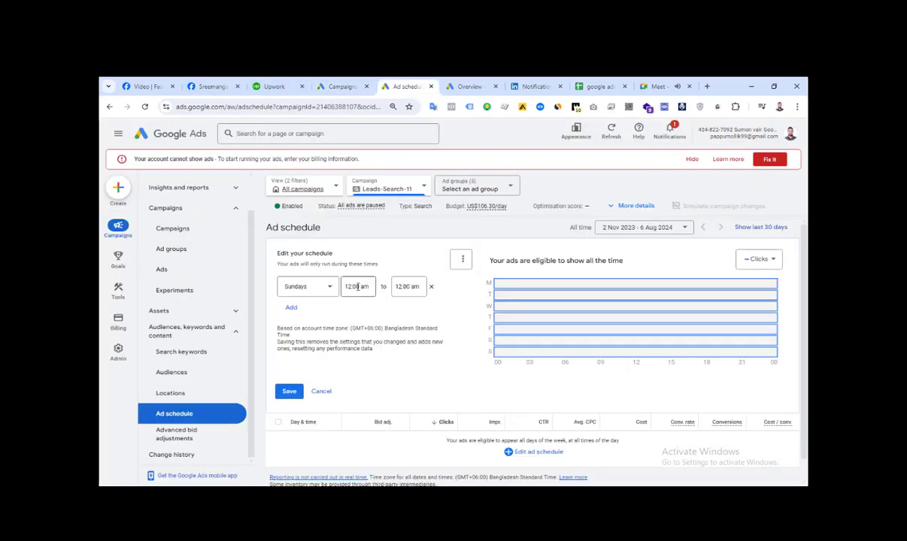
left_click(598, 86)
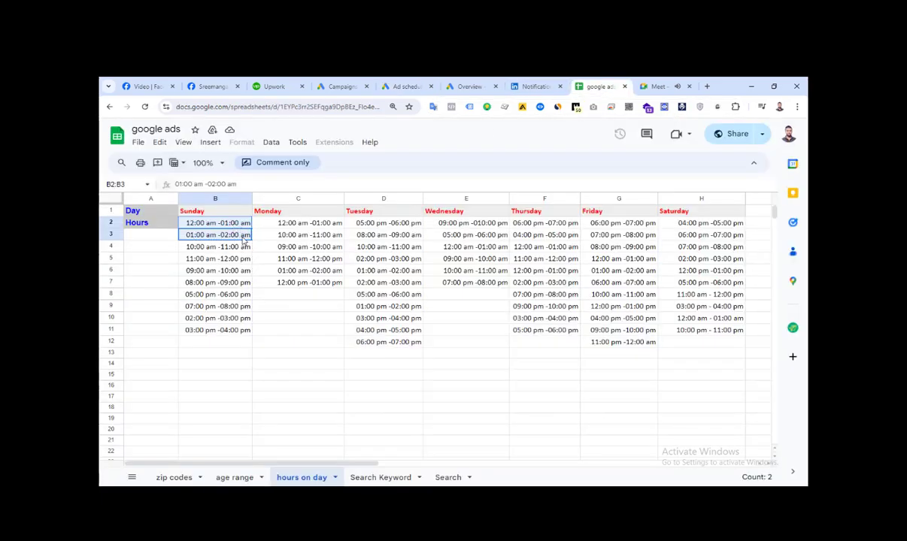
left_click(405, 86)
left_click(406, 286)
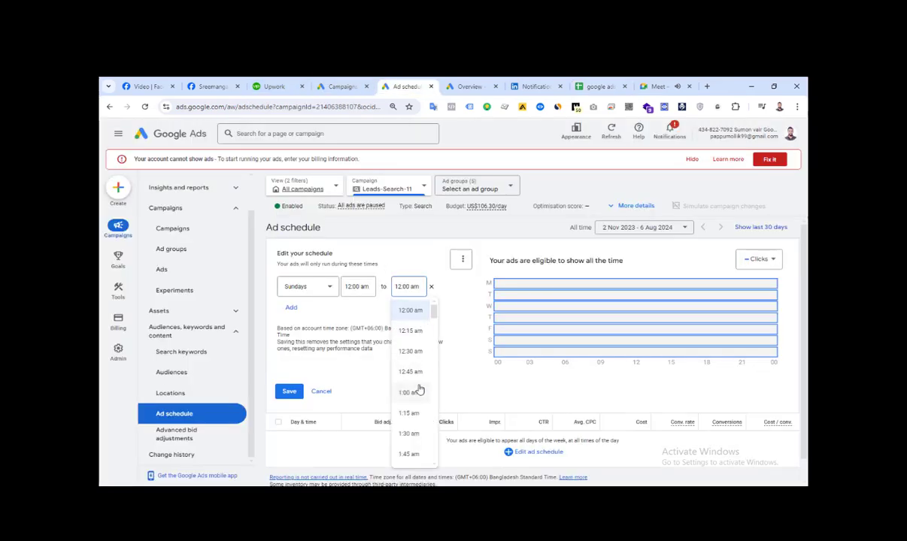
scroll(415, 422, "down", 1)
left_click(414, 423)
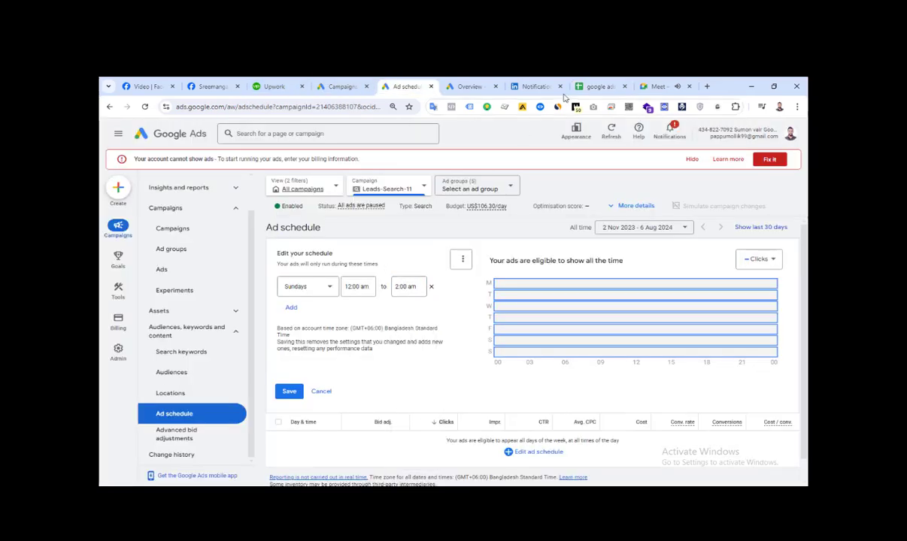
Check Sunday's third hour range in the google ads spreadsheet and add a second Sundays row to the ad schedule.
left_click(597, 86)
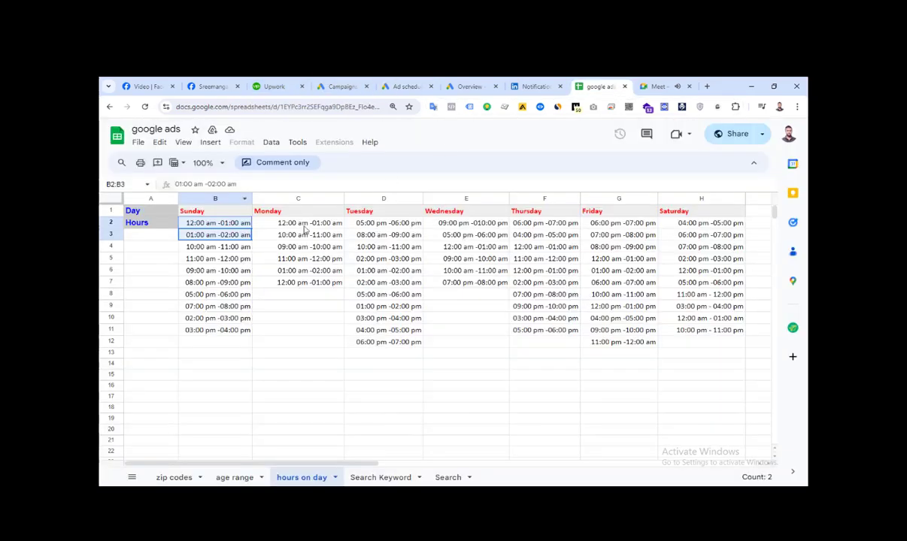
left_click(224, 248)
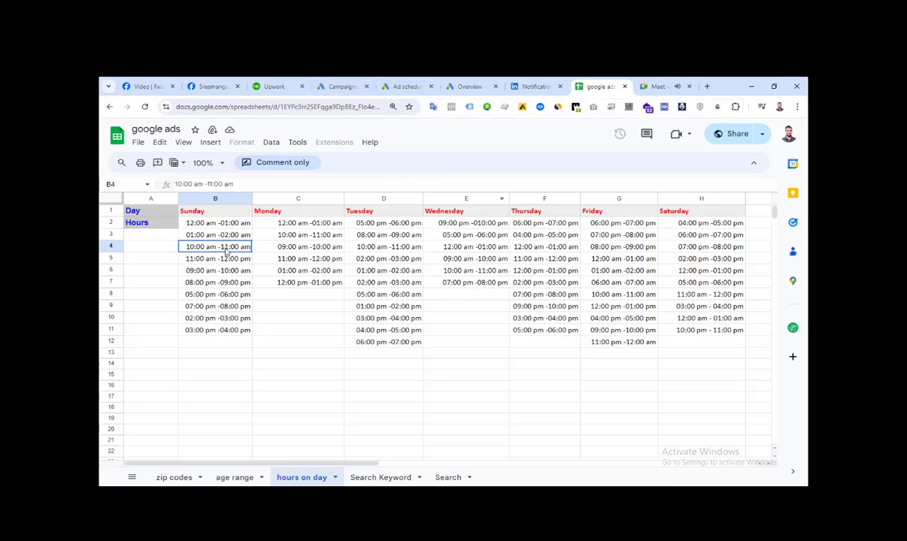
left_click(406, 86)
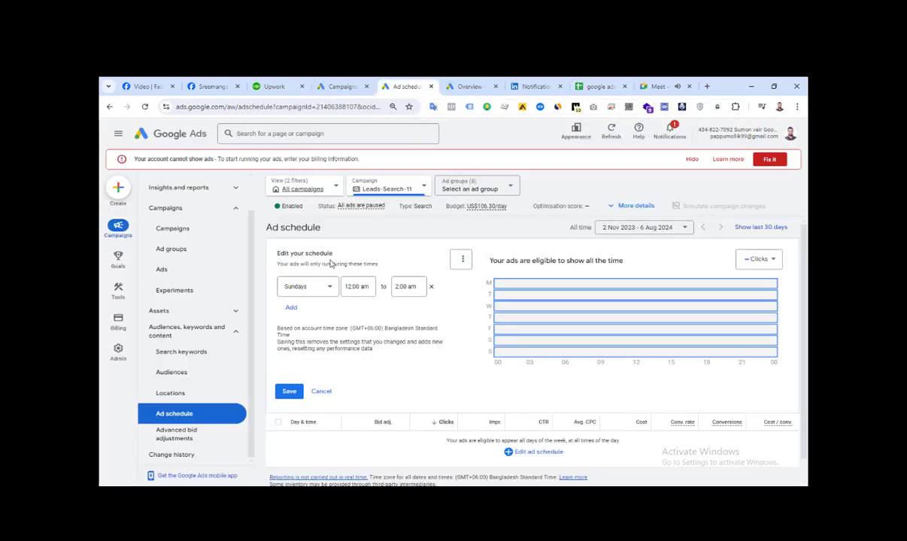
left_click(290, 308)
left_click(334, 320)
scroll(301, 376, "down", 2)
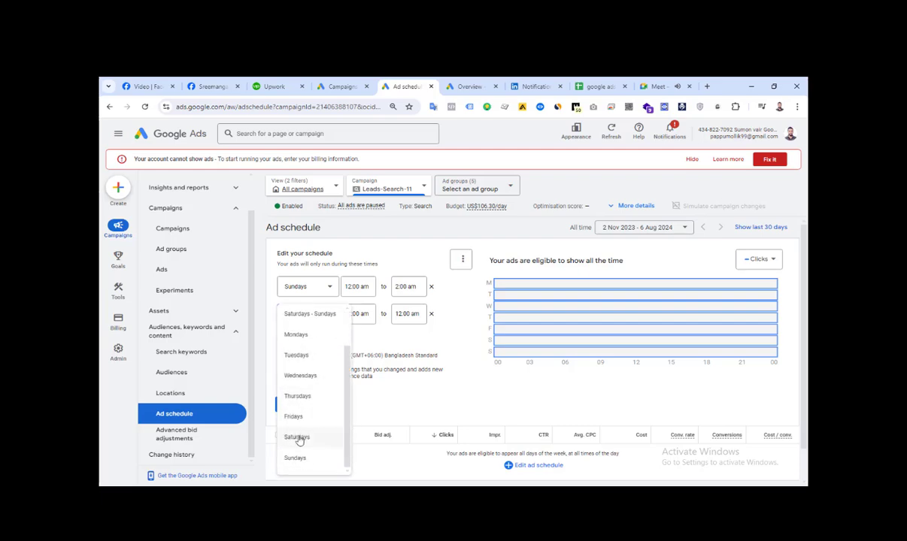
left_click(299, 404)
Set the second Sundays row's start time to 10:00 am.
left_click(366, 315)
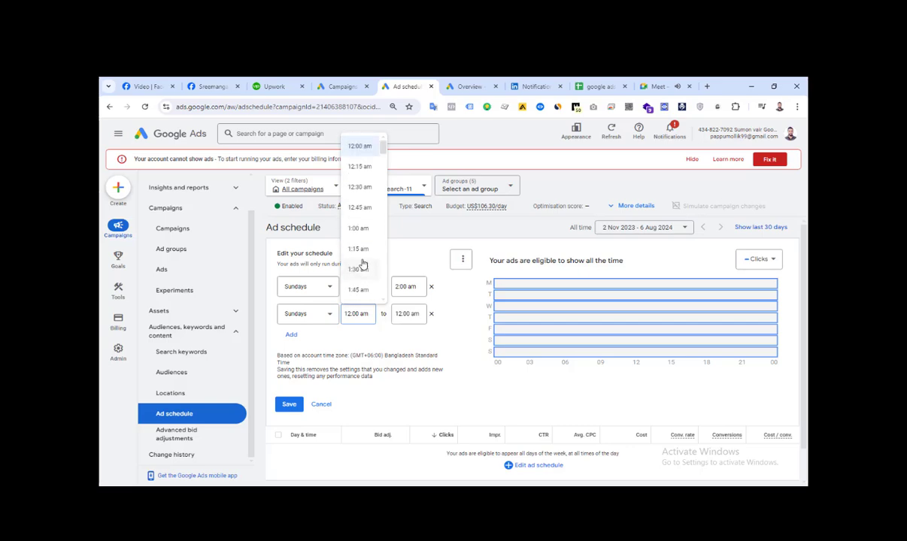
scroll(363, 270, "down", 3)
scroll(363, 269, "down", 7)
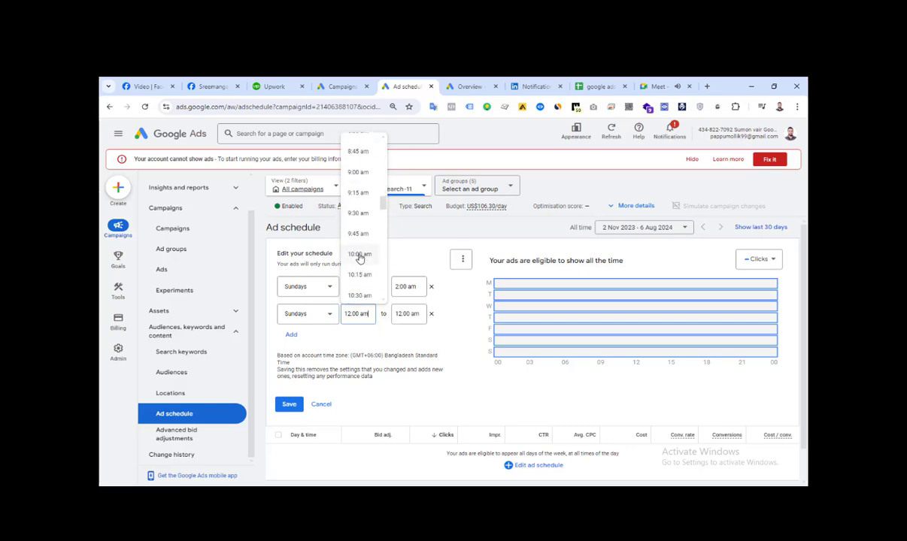
left_click(359, 256)
Look up where Sunday's late-morning hours end in the spreadsheet and set the second Sundays row's end time to 12:00 pm.
left_click(595, 86)
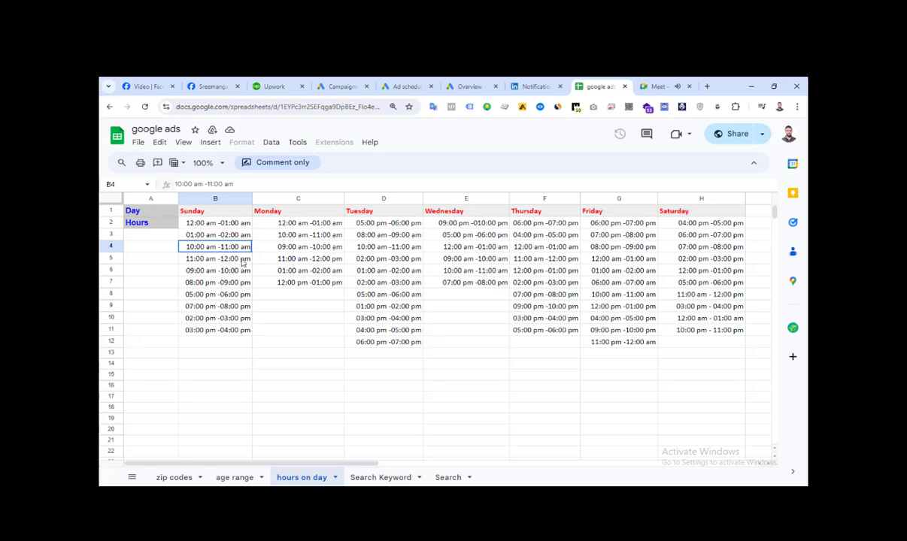
left_click(406, 85)
left_click(422, 313)
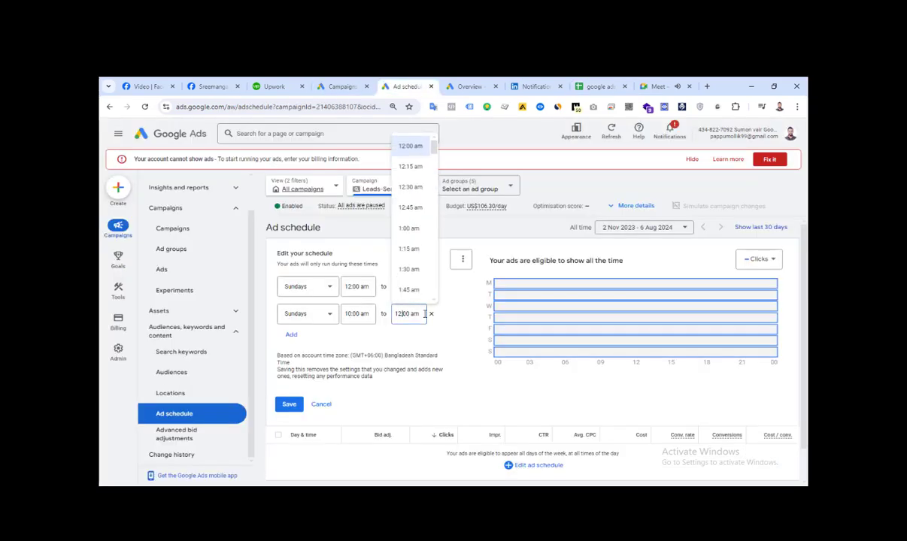
scroll(419, 233, "down", 2)
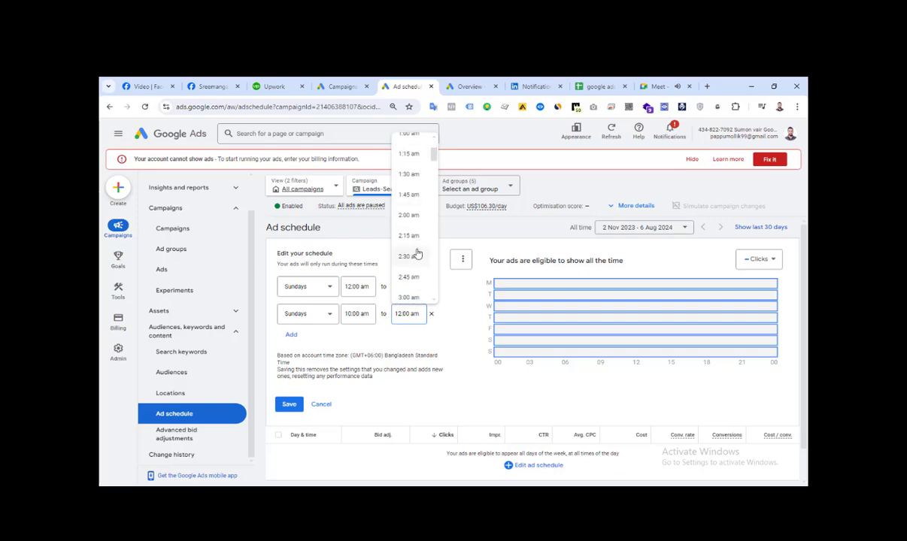
scroll(413, 188, "down", 3)
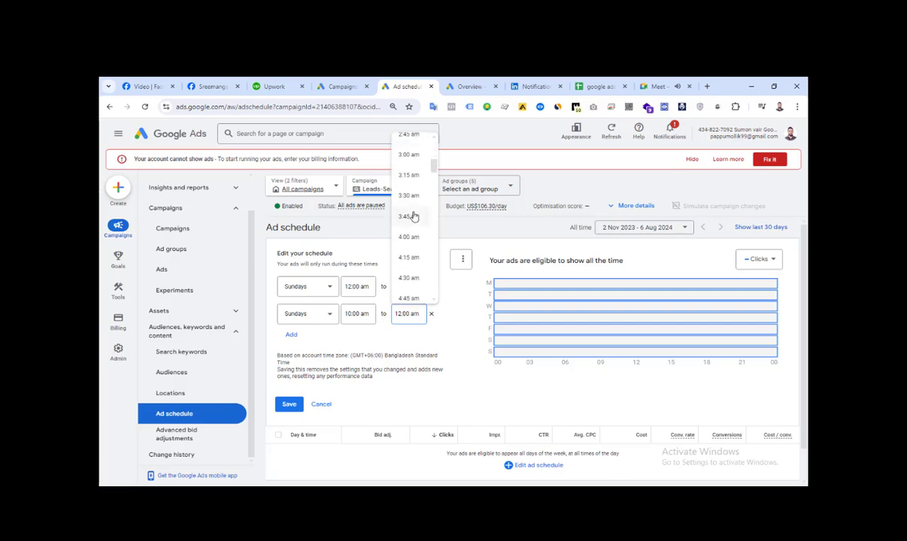
scroll(411, 245, "down", 10)
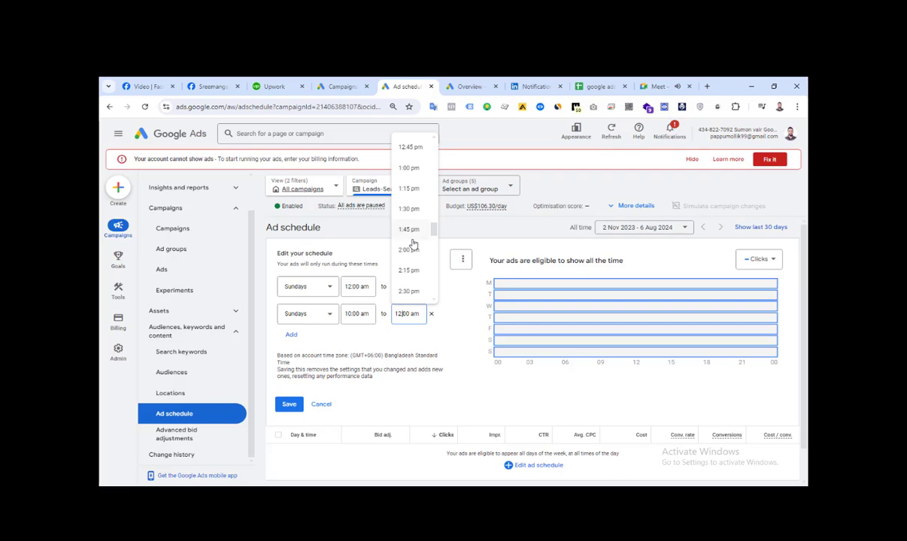
scroll(411, 199, "up", 2)
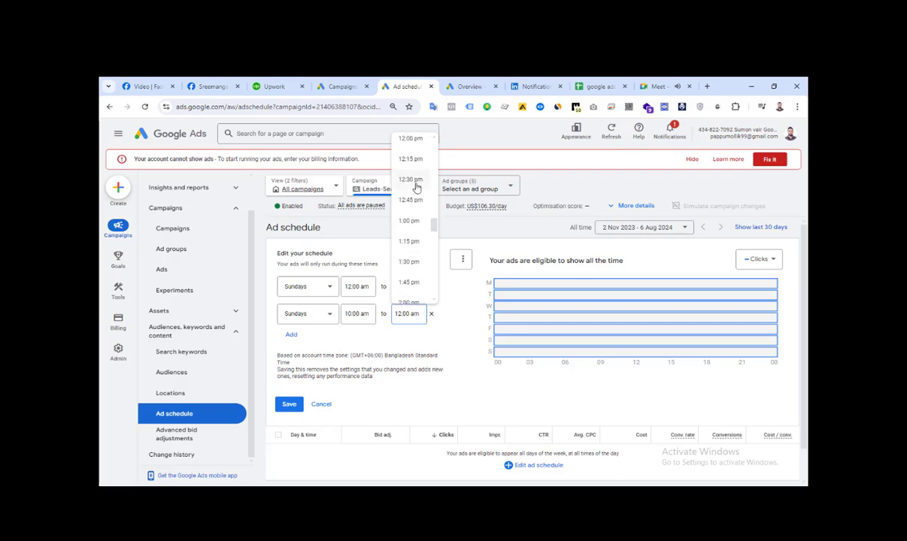
left_click(411, 187)
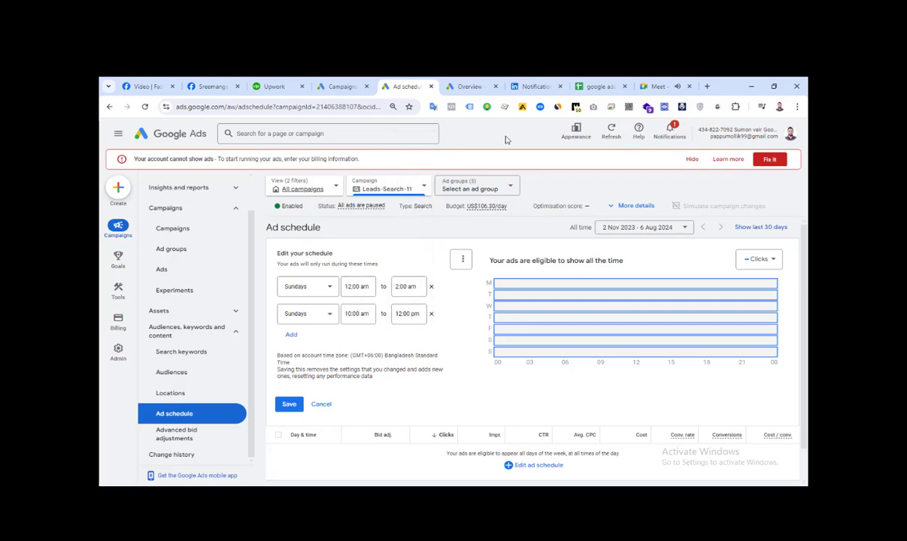
Check Sunday's fifth hour range in cell B6 of the google ads spreadsheet and add a third Sundays row to the ad schedule.
left_click(600, 86)
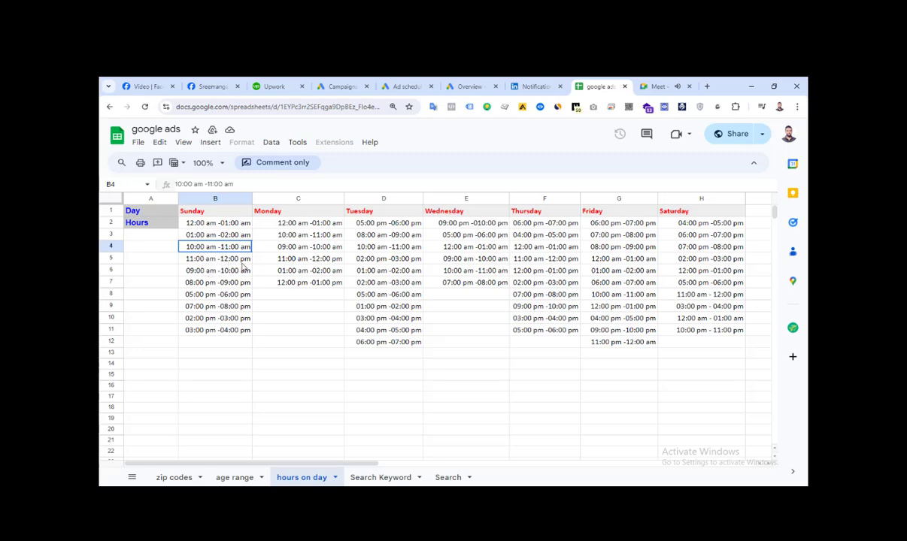
left_click(470, 87)
left_click(405, 86)
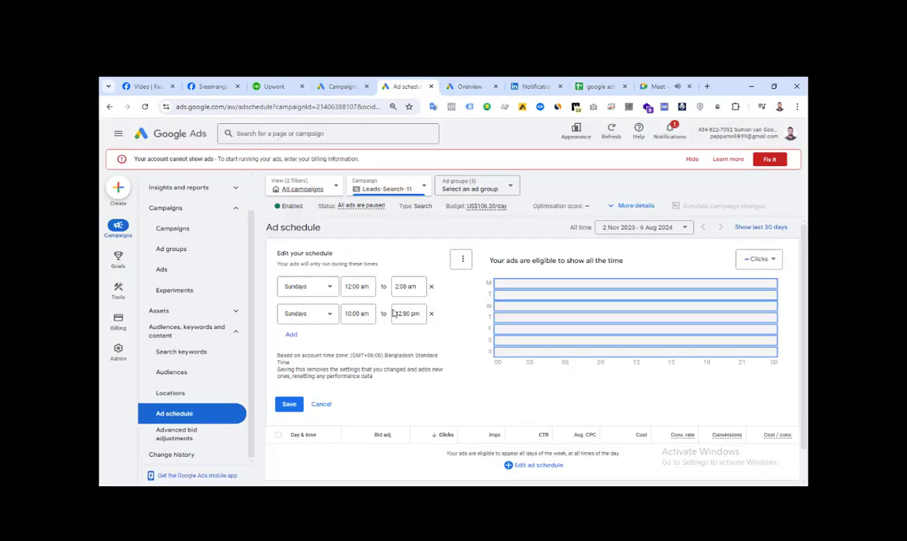
left_click(599, 87)
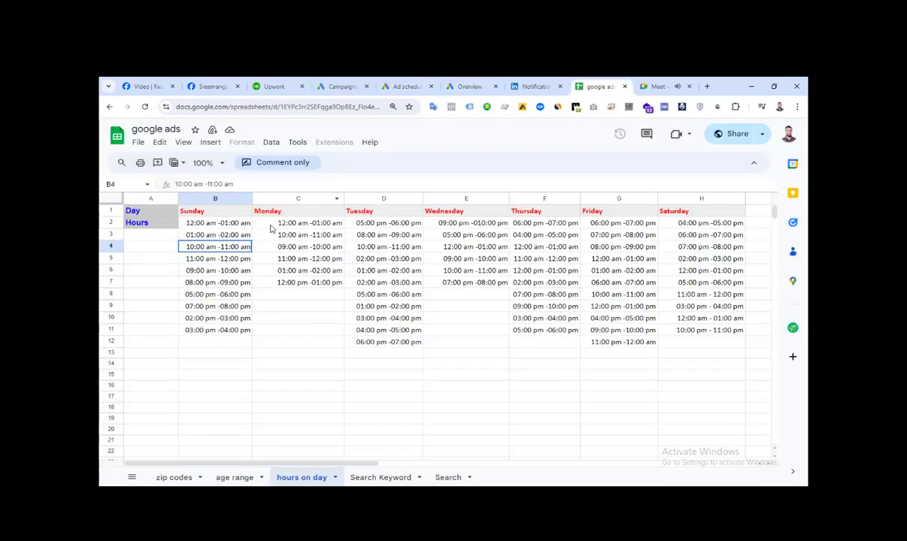
left_click(212, 272)
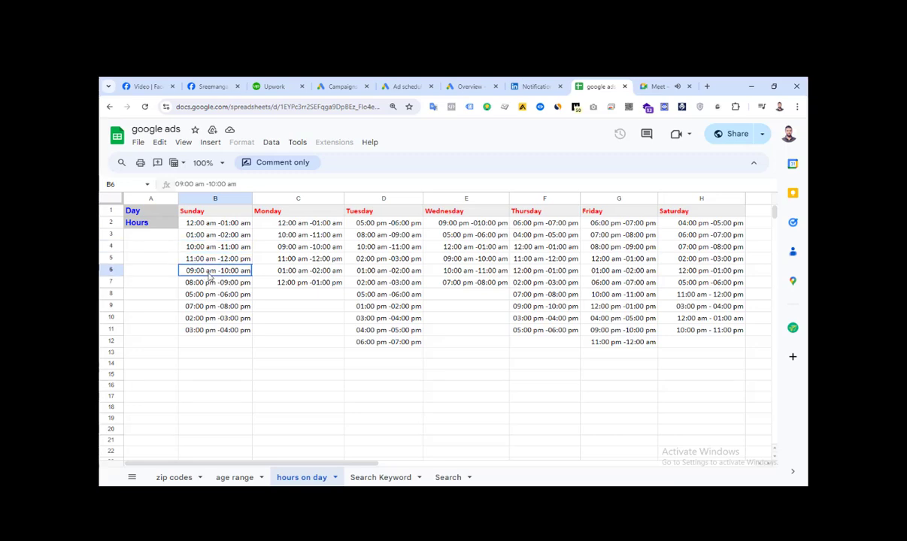
left_click(406, 86)
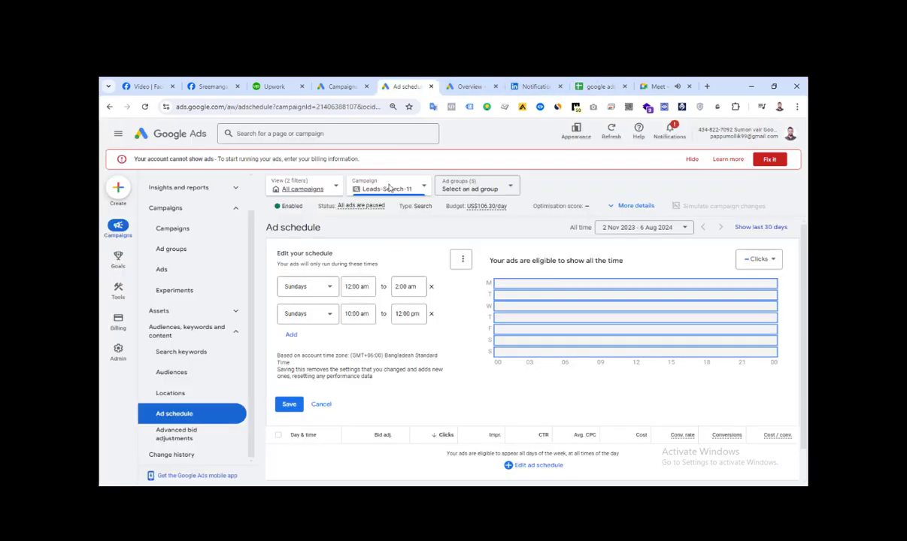
left_click(291, 336)
left_click(299, 341)
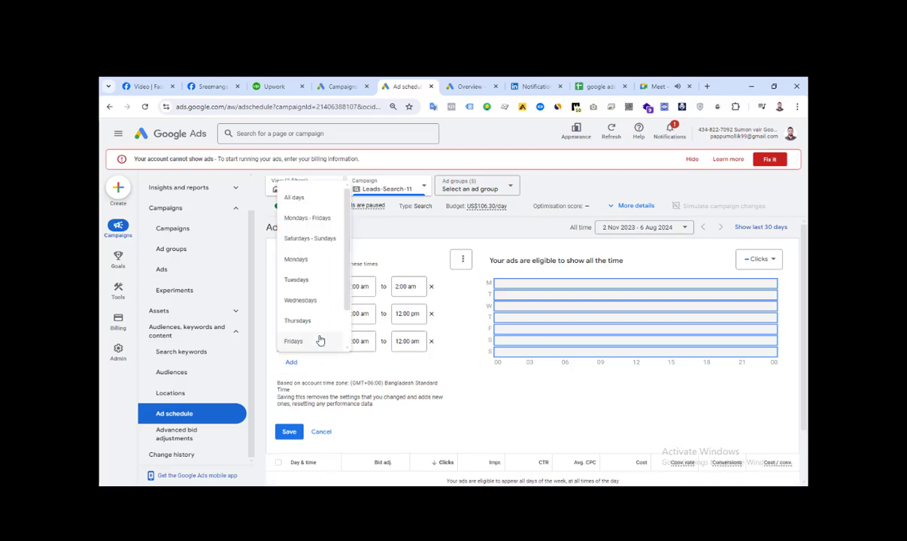
scroll(307, 331, "down", 2)
left_click(309, 336)
Recheck the selected Sunday hour range in the spreadsheet and set the third Sundays row's start time to 9:00 am.
left_click(359, 341)
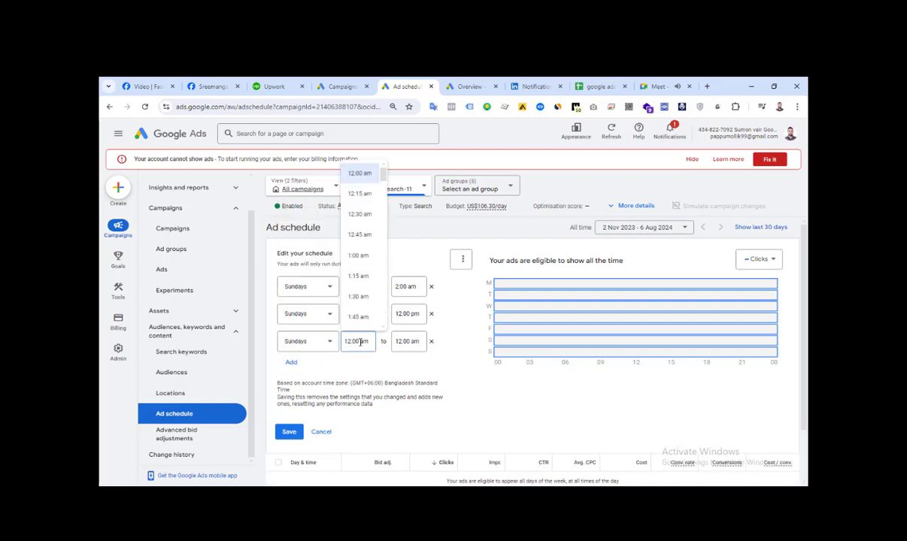
left_click(597, 86)
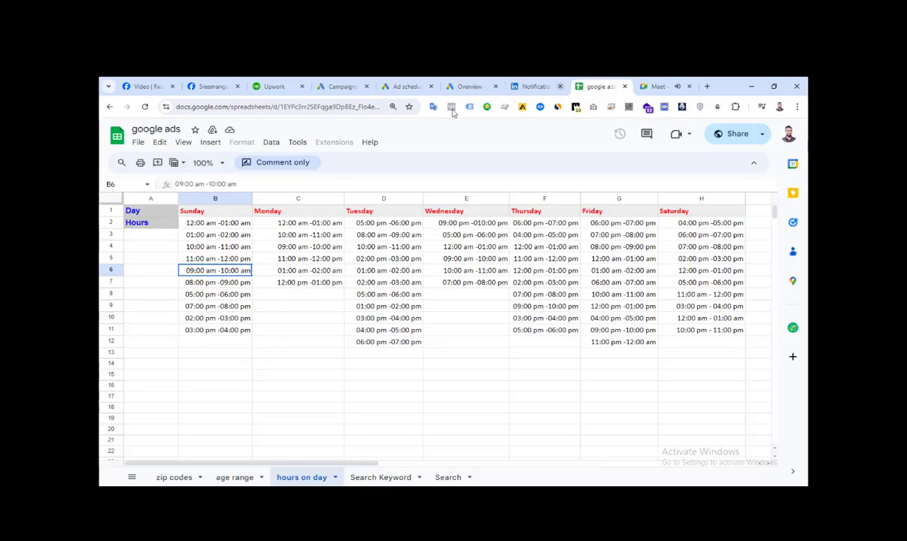
left_click(402, 87)
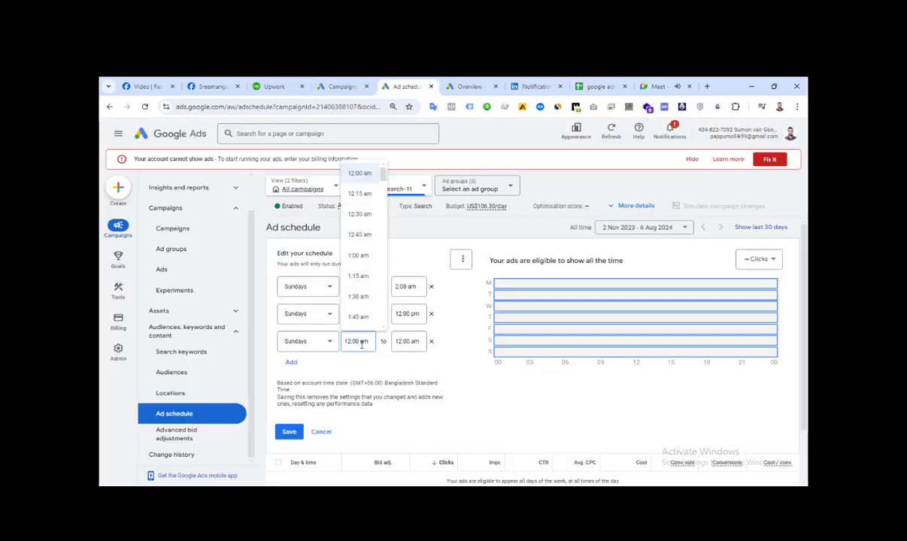
scroll(364, 248, "down", 10)
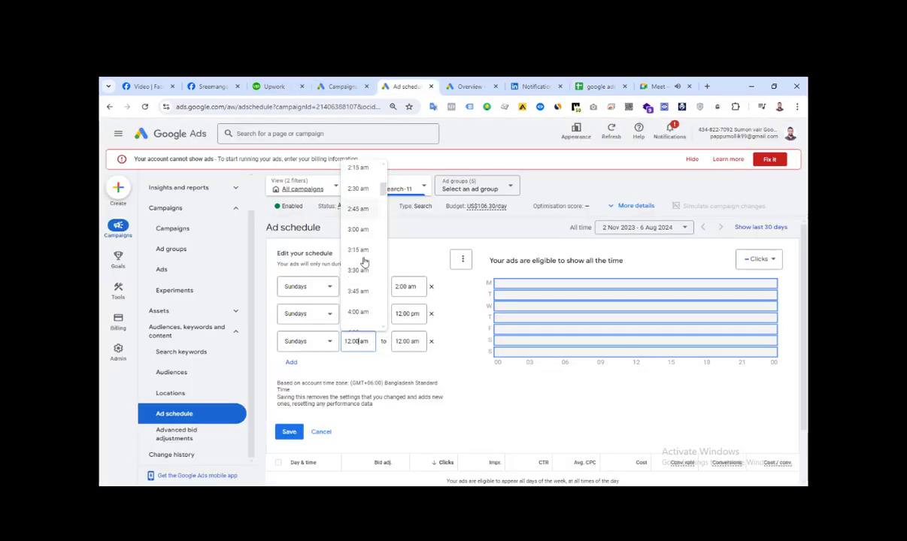
scroll(365, 271, "up", 4)
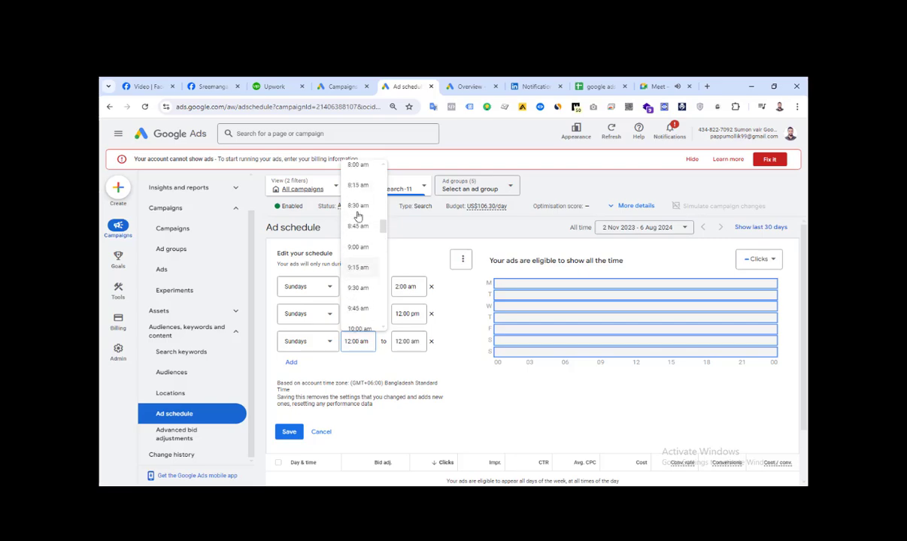
left_click(364, 248)
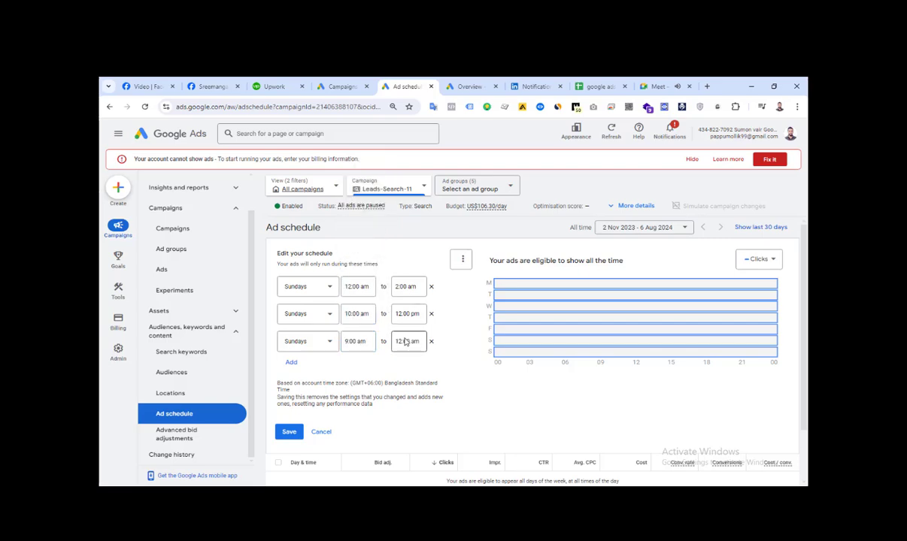
Set the third Sundays row's end time to 10:00 am.
left_click(406, 341)
scroll(410, 275, "down", 3)
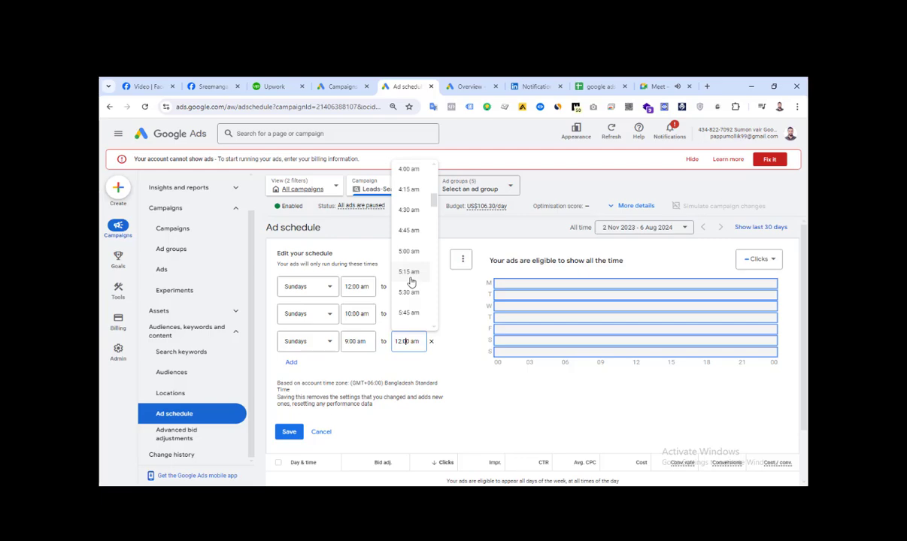
scroll(410, 280, "down", 5)
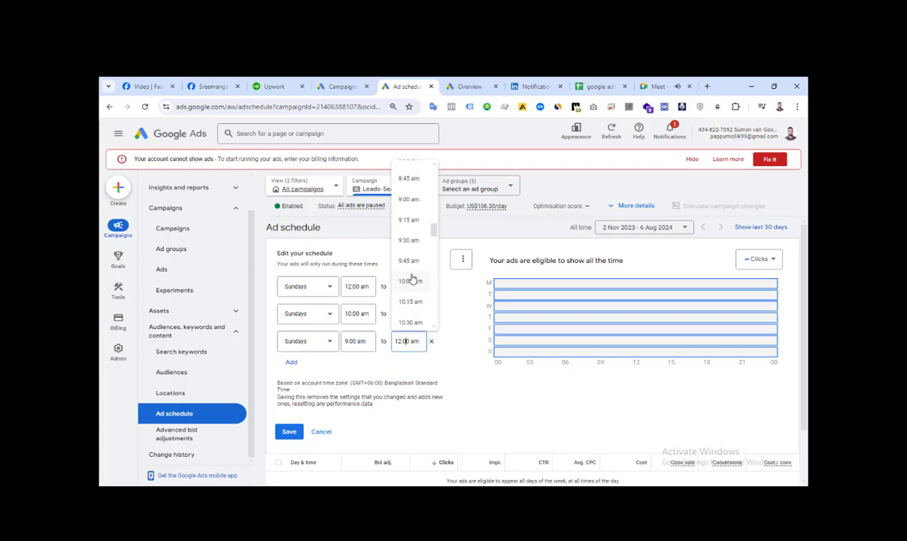
left_click(411, 279)
Check Sunday's sixth hour range in the spreadsheet and add a fourth Sundays row to the ad schedule.
left_click(598, 86)
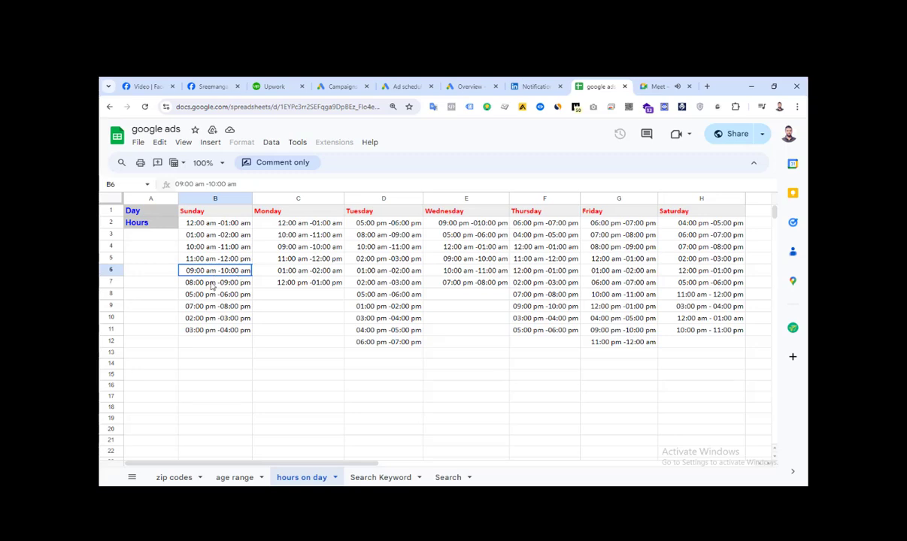
left_click(406, 86)
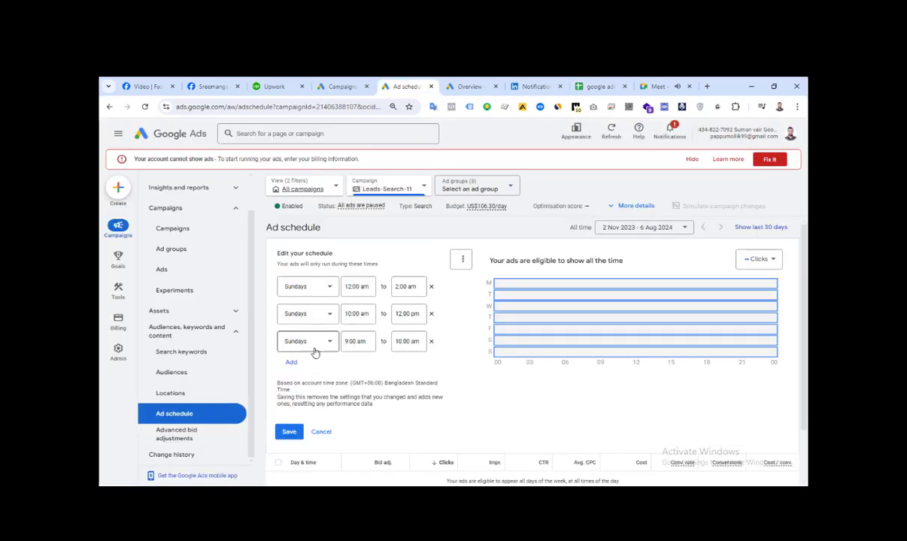
left_click(291, 361)
left_click(318, 376)
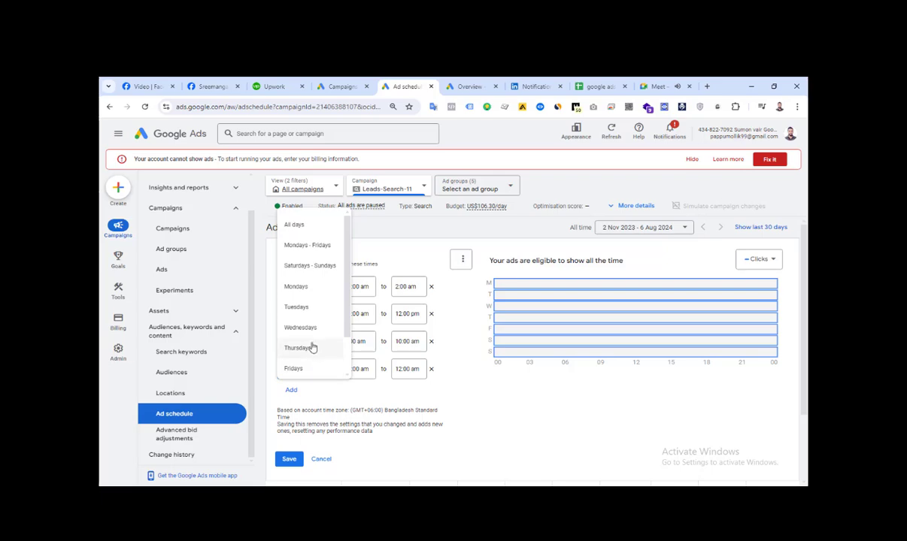
scroll(312, 342, "down", 2)
left_click(300, 361)
Look up Sunday's hour range in cell B7 of the spreadsheet and set the fourth Sundays row's start time to 8:00 pm.
left_click(356, 369)
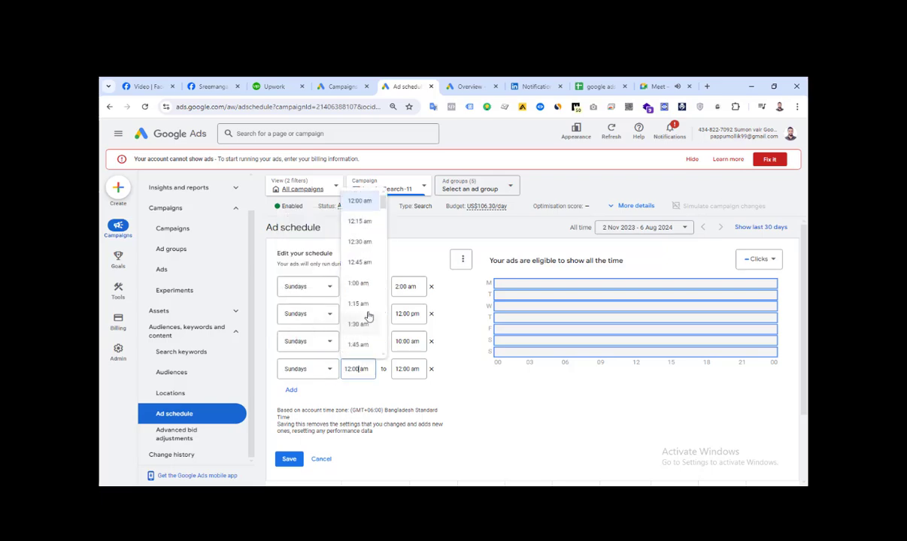
scroll(369, 269, "down", 1)
scroll(369, 274, "down", 1)
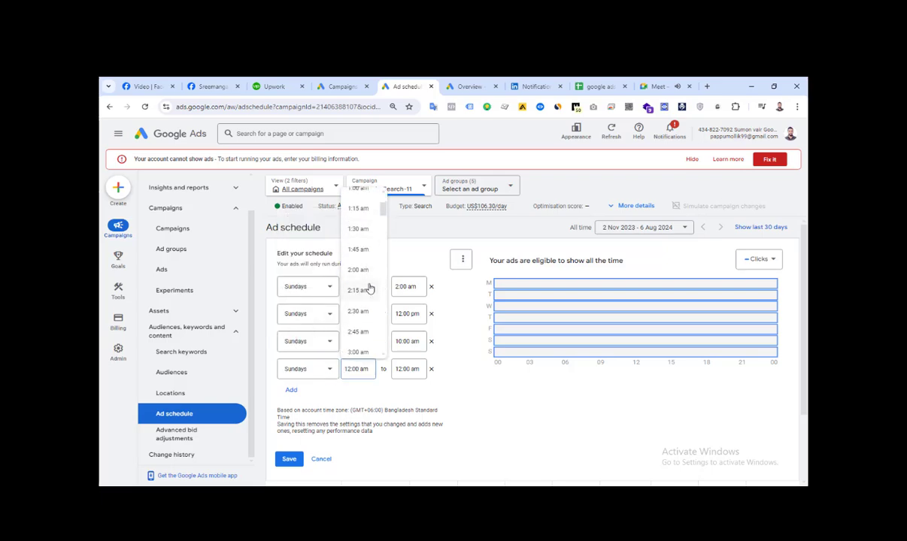
scroll(369, 289, "down", 1)
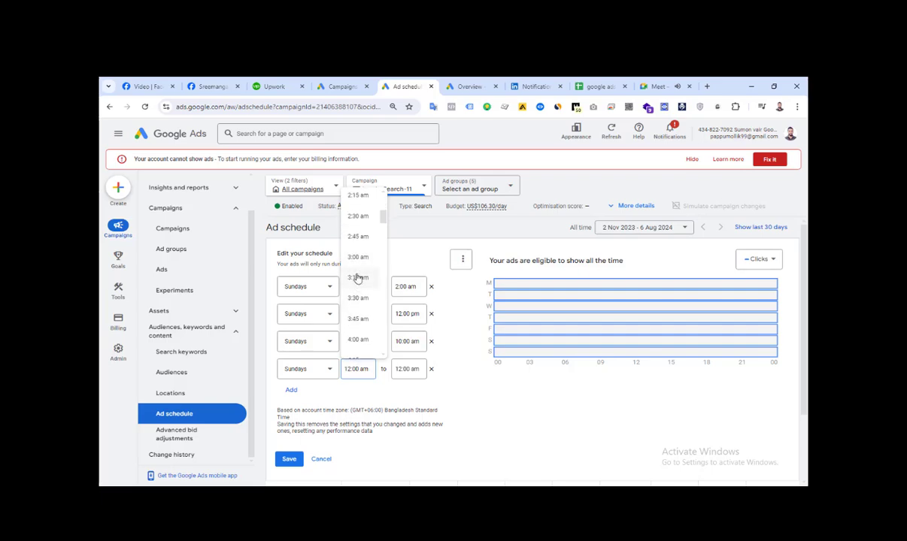
scroll(366, 290, "down", 1)
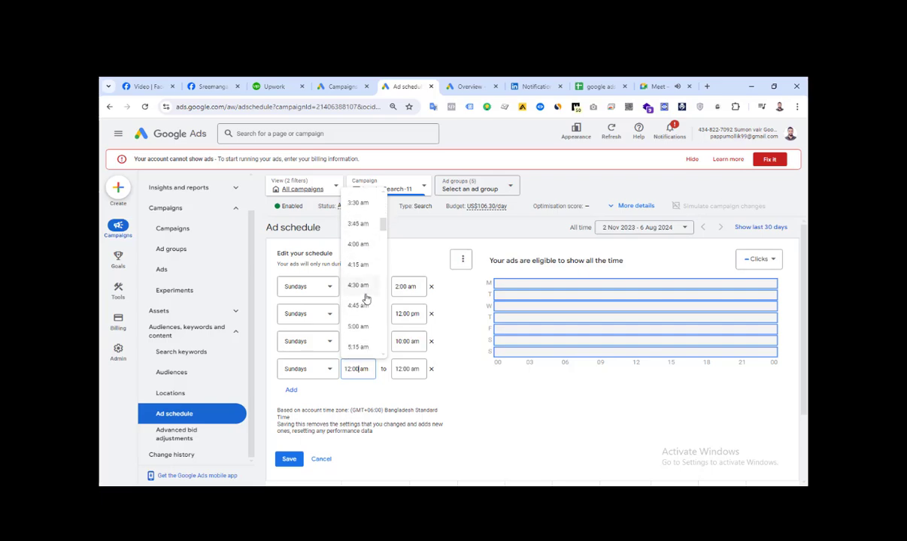
left_click(600, 86)
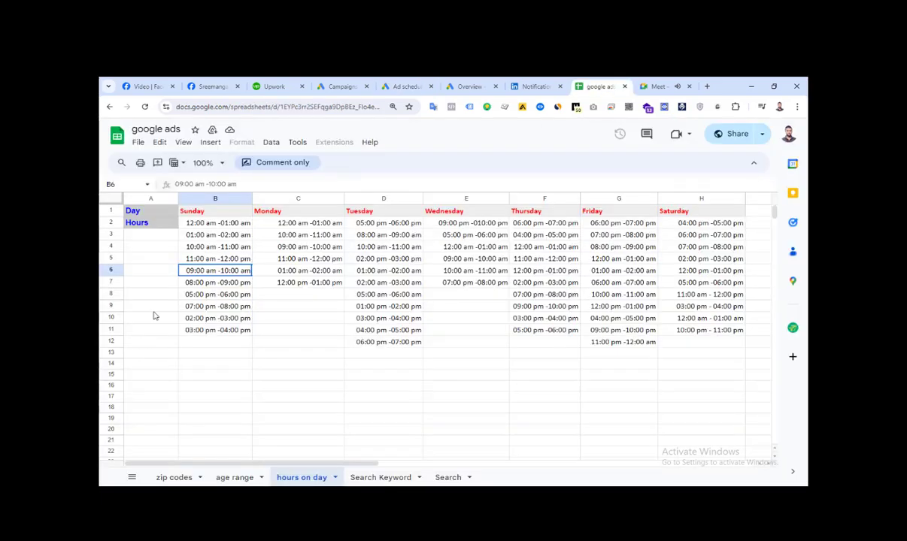
left_click(204, 284)
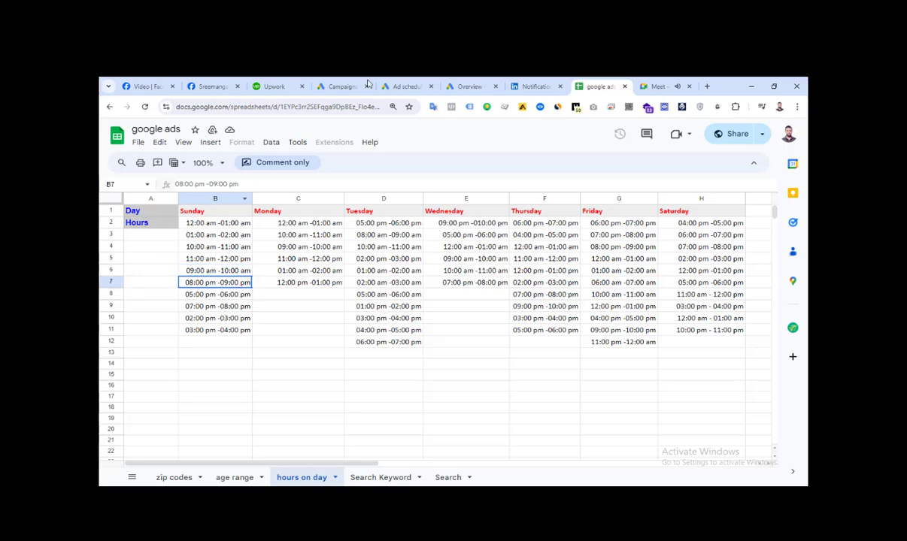
left_click(344, 86)
left_click(601, 87)
left_click(406, 86)
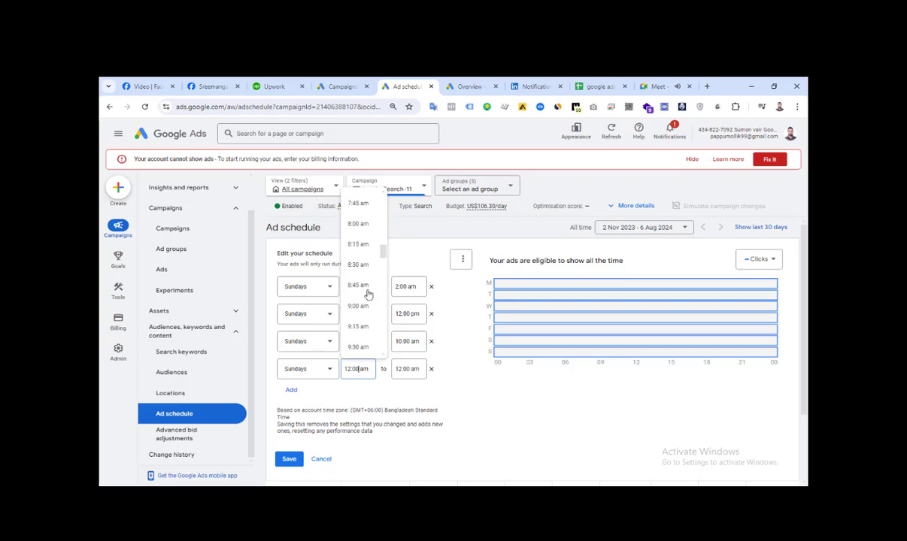
scroll(369, 294, "down", 4)
scroll(368, 307, "down", 6)
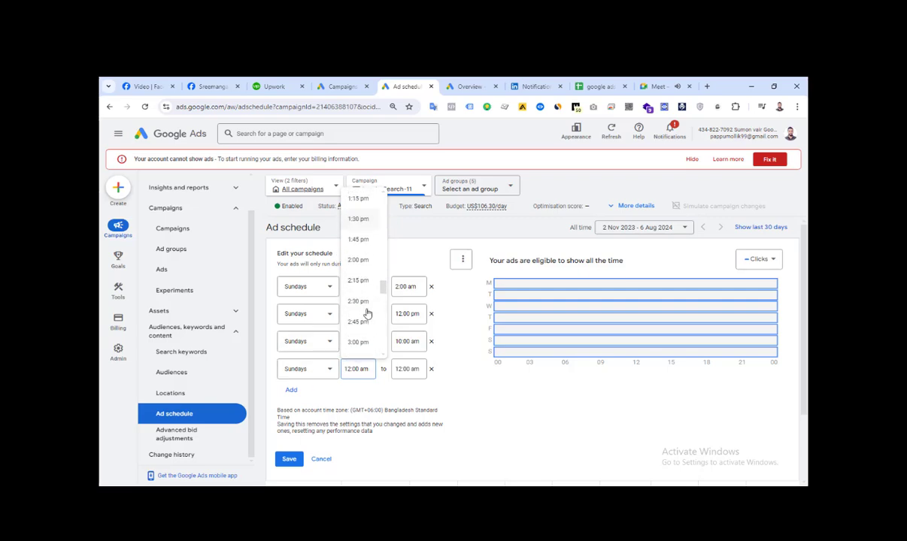
scroll(364, 331, "down", 3)
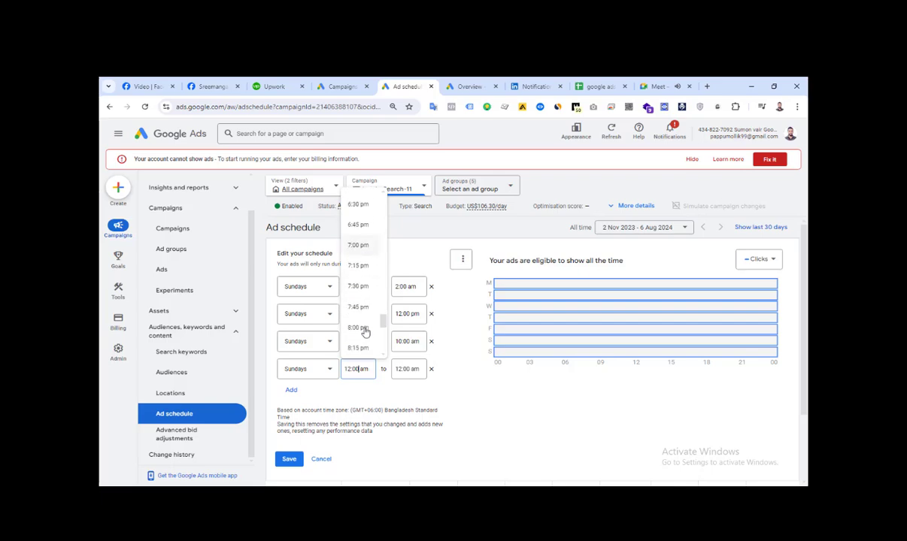
left_click(352, 269)
Set the fourth Sundays row's end time to 9:00 pm.
left_click(396, 366)
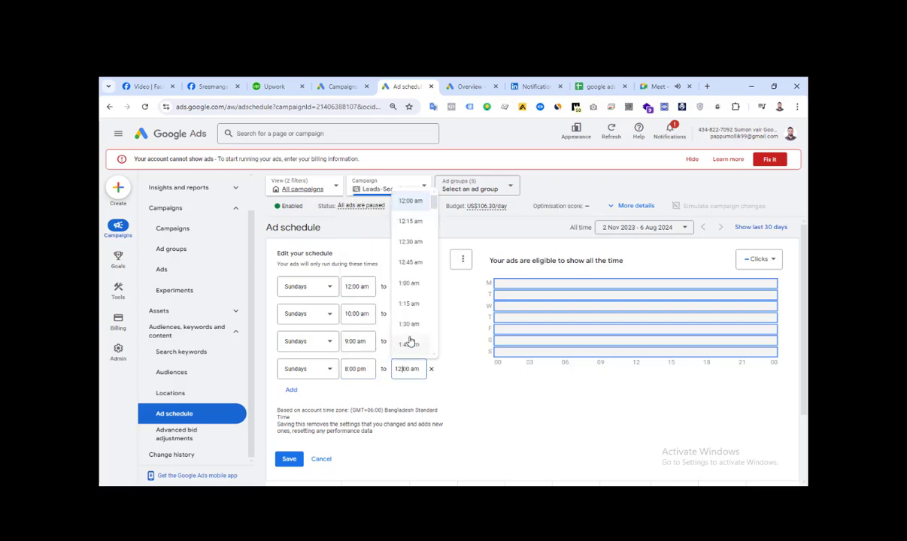
scroll(411, 286, "down", 12)
scroll(414, 289, "down", 6)
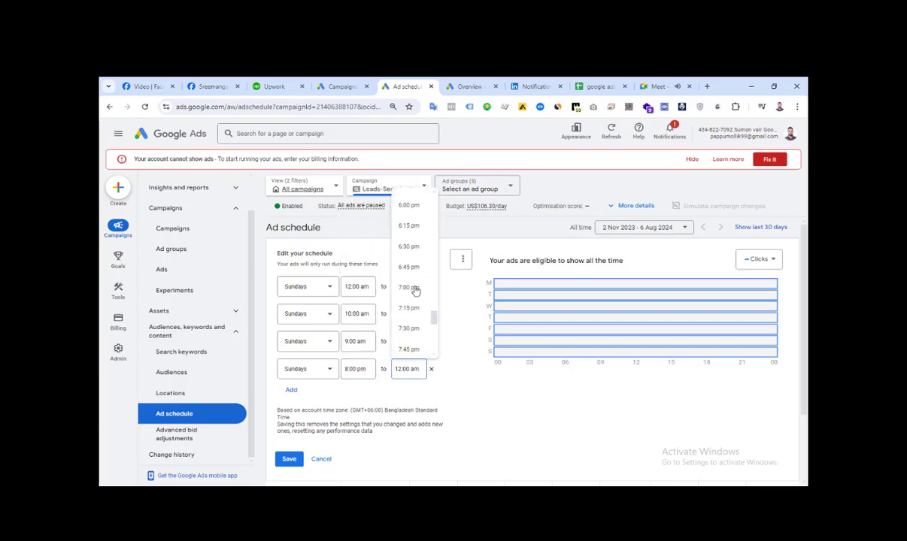
scroll(410, 240, "up", 2)
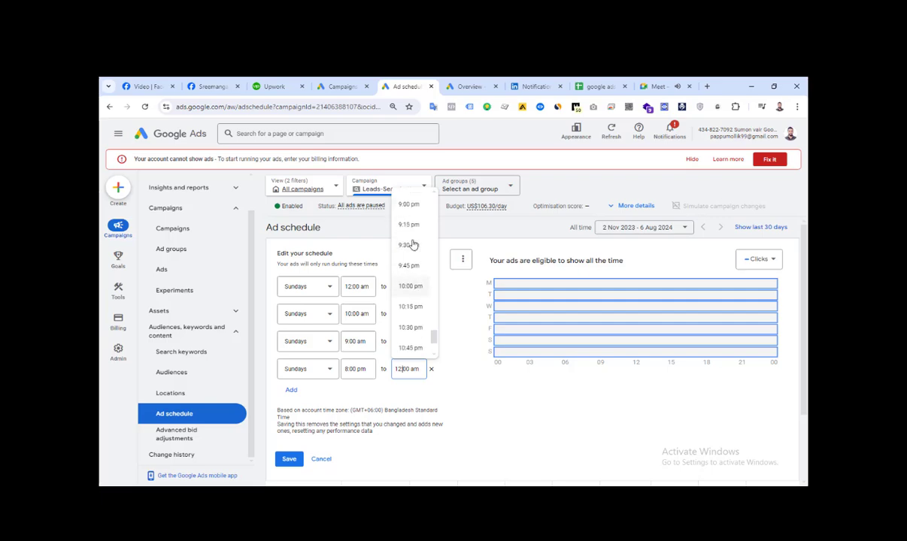
left_click(408, 209)
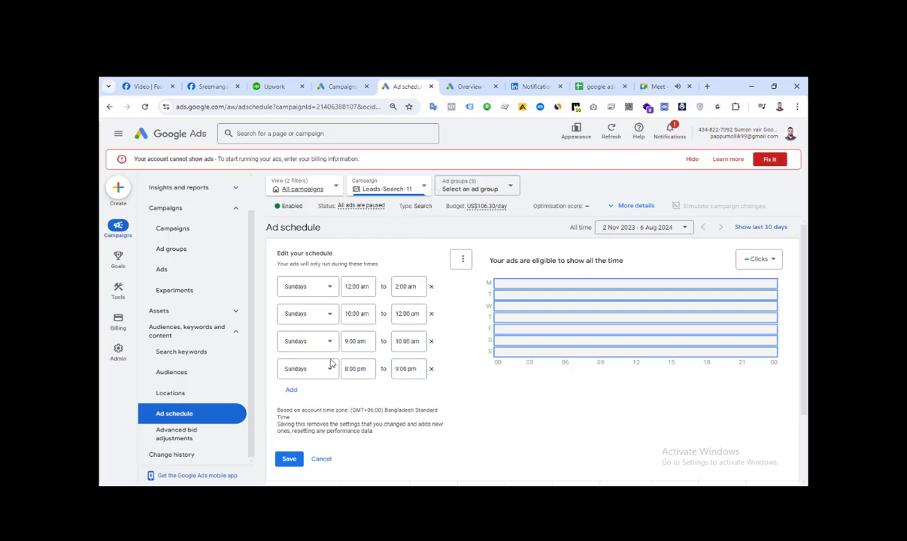
Add a fifth Sundays row to the ad schedule and check Sunday's seventh hour range in the spreadsheet.
left_click(292, 389)
left_click(304, 396)
left_click(296, 390)
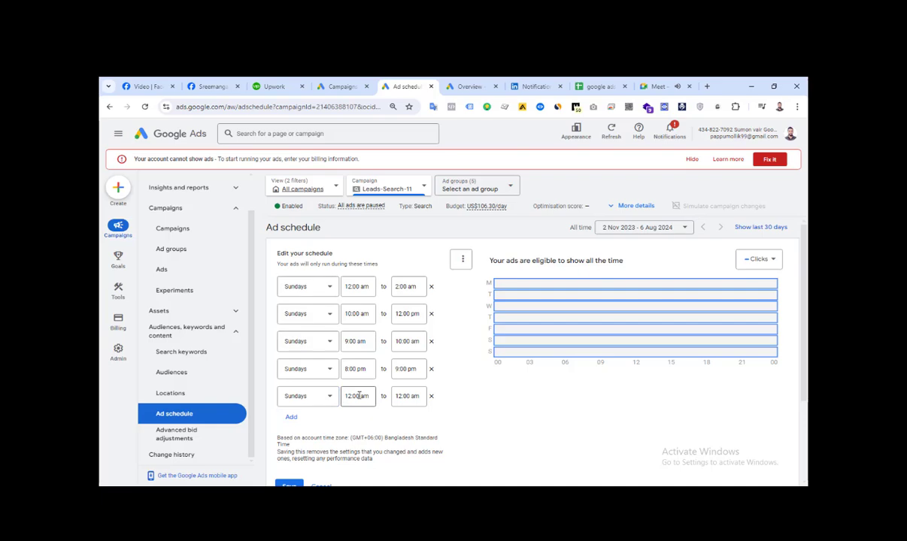
left_click(598, 87)
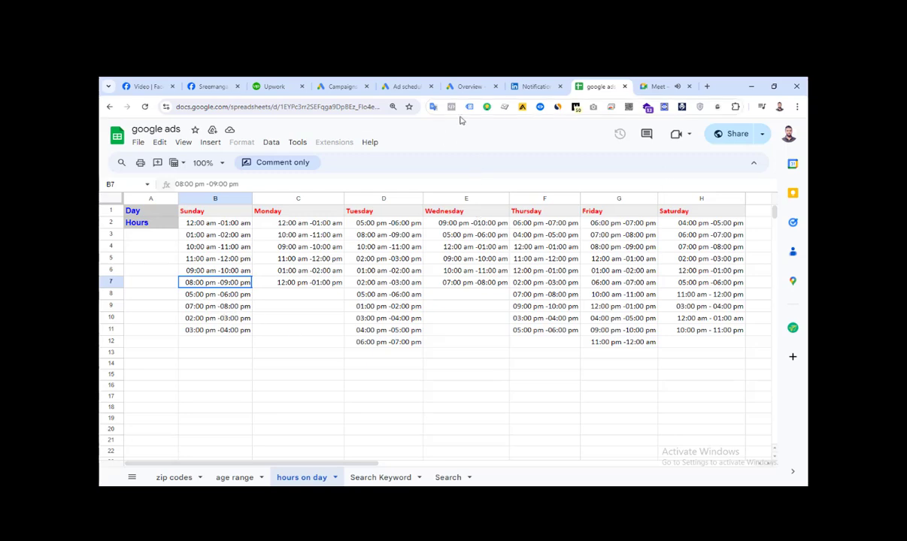
left_click(404, 85)
left_click(291, 418)
scroll(336, 359, "down", 1)
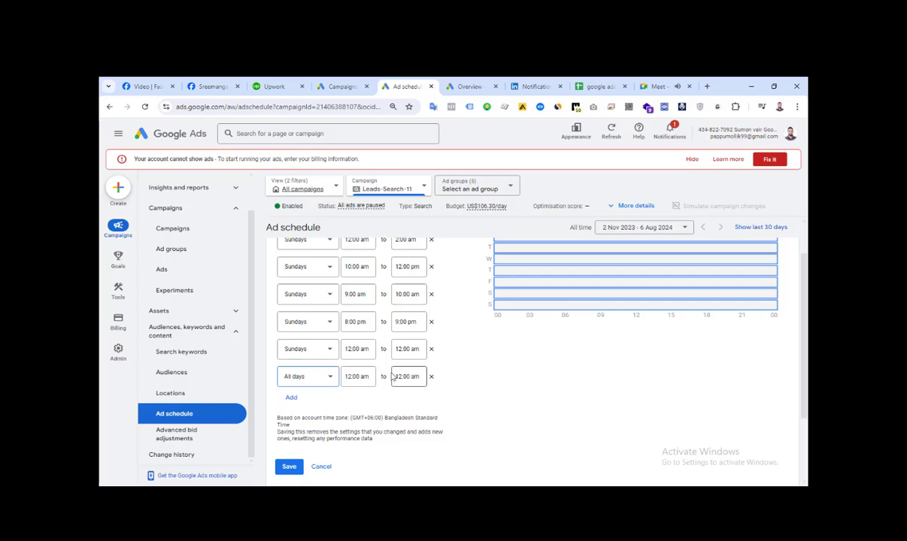
left_click(431, 376)
Set the fifth Sundays row's start time to 5:00 pm.
left_click(356, 349)
scroll(365, 241, "down", 15)
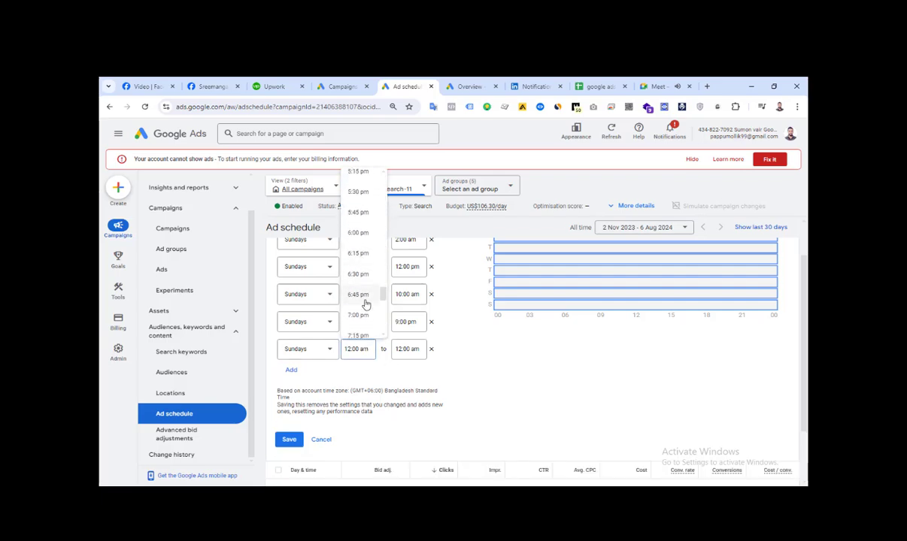
scroll(360, 222, "up", 2)
left_click(358, 202)
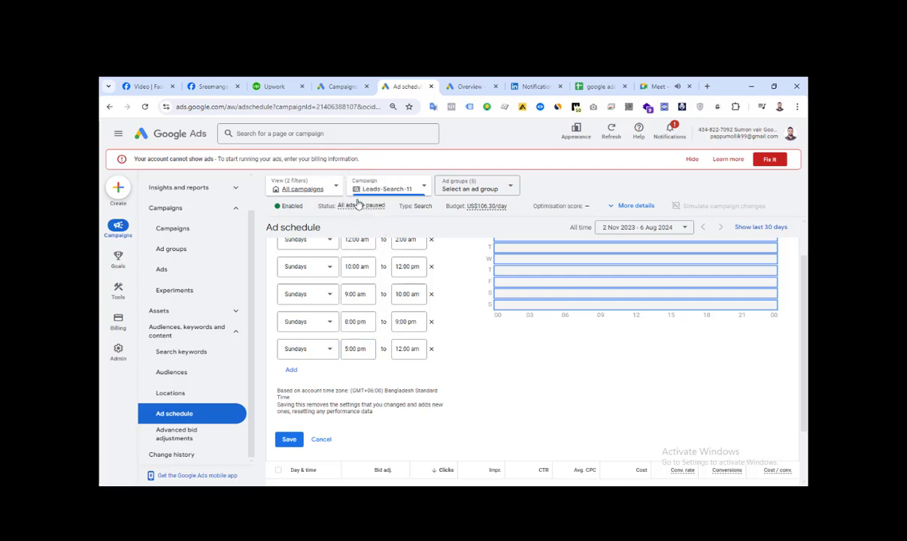
Check Sunday's evening hour ranges in the google ads spreadsheet and set the fifth Sundays row's end time to 8:00 pm.
left_click(599, 87)
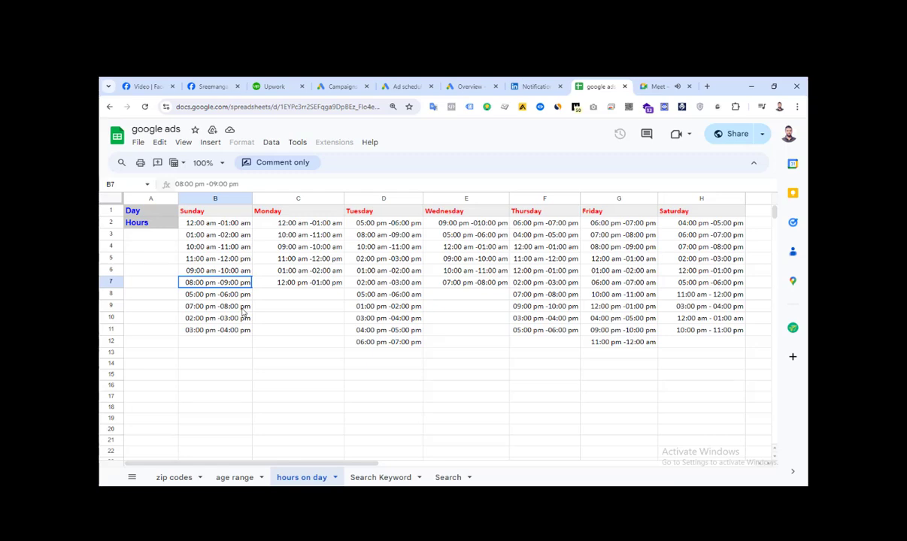
left_click(404, 87)
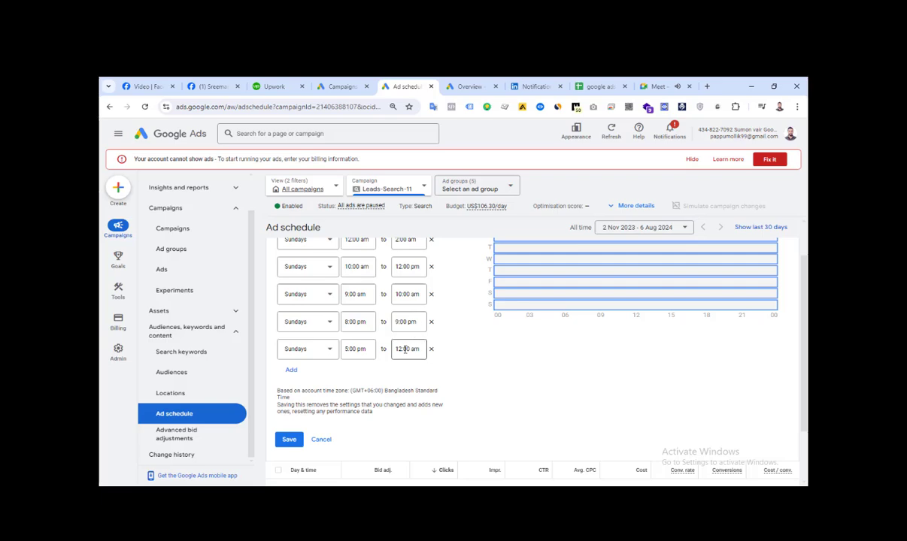
left_click(406, 349)
scroll(412, 279, "down", 10)
scroll(413, 279, "down", 9)
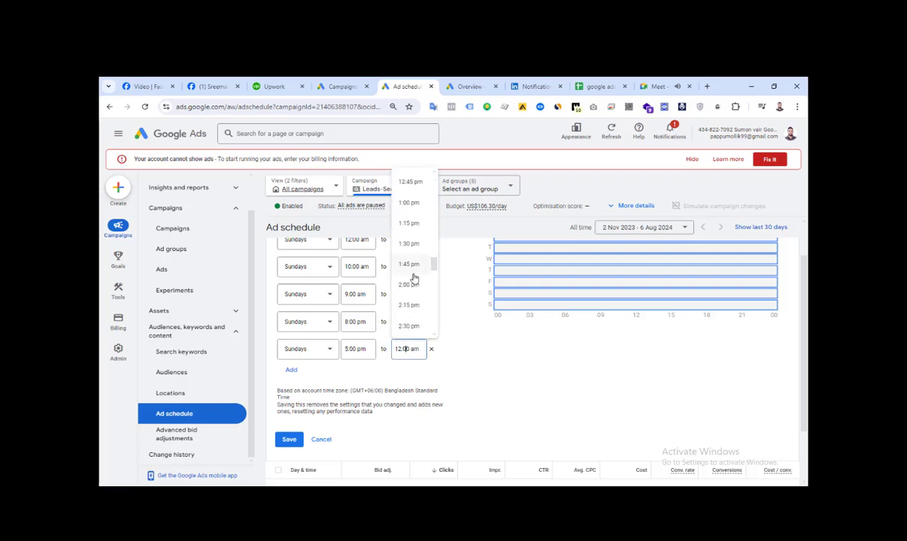
scroll(415, 278, "down", 3)
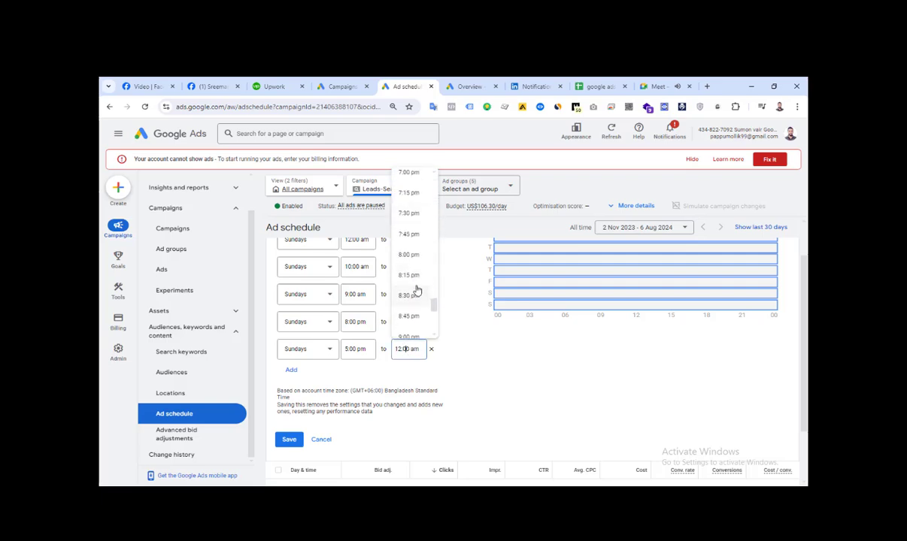
left_click(407, 258)
Add a sixth Sundays row to the ad schedule.
scroll(376, 374, "down", 1)
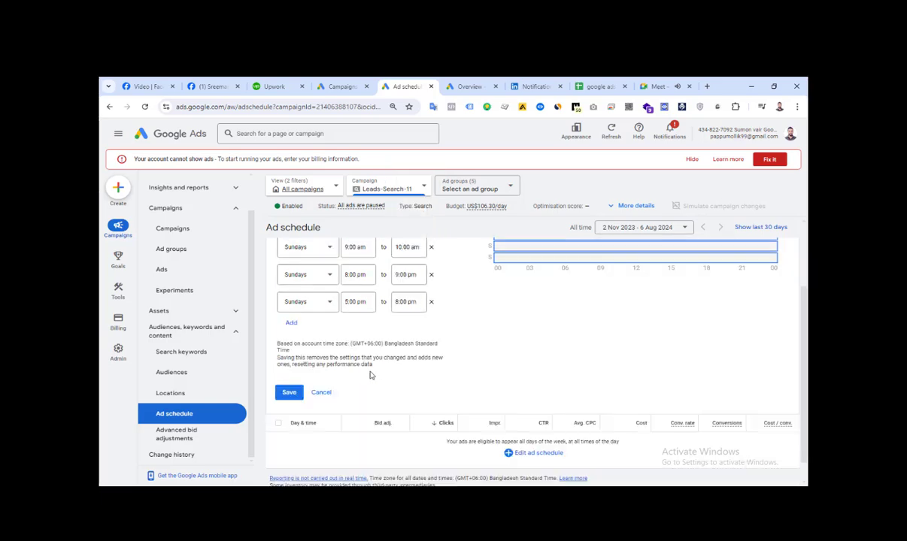
scroll(372, 372, "up", 2)
scroll(370, 370, "down", 1)
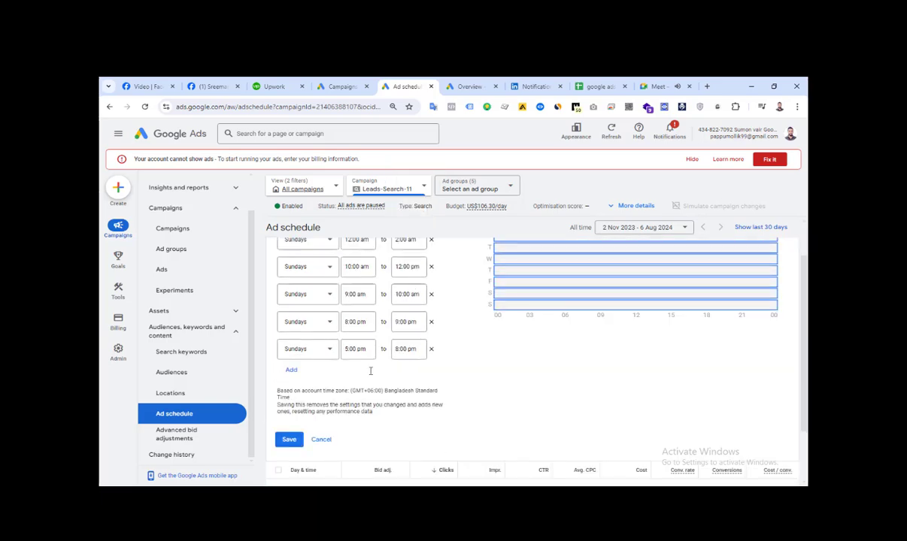
left_click(292, 371)
left_click(304, 377)
scroll(330, 354, "down", 1)
left_click(308, 348)
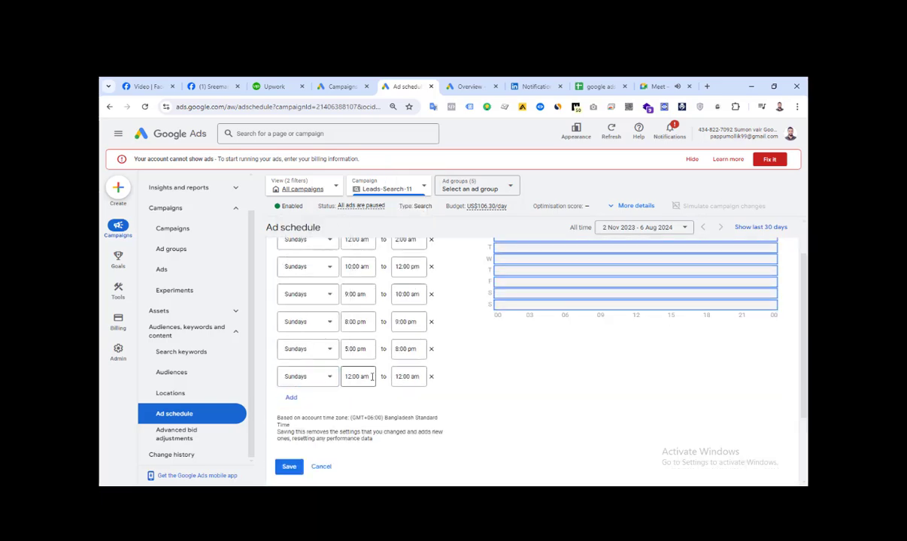
Look up Sunday's last hour ranges from cell B10 of the spreadsheet and set the sixth Sundays row's start time to 2:00 pm.
left_click(599, 86)
left_click(238, 299)
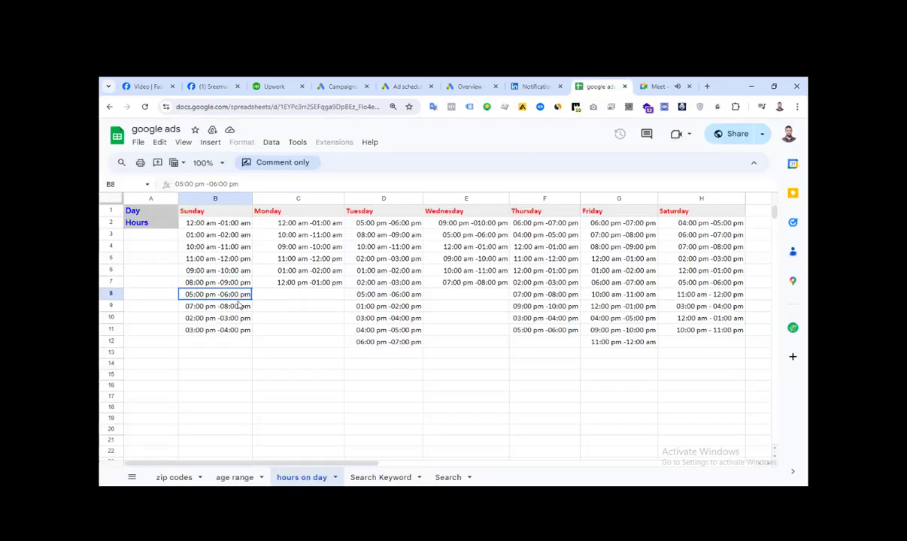
left_click(202, 310)
left_click(193, 321)
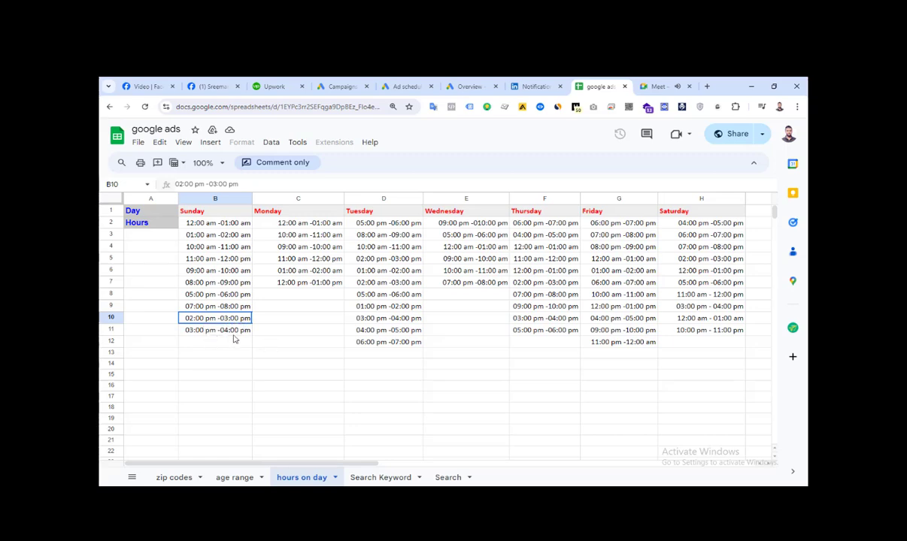
left_click(406, 85)
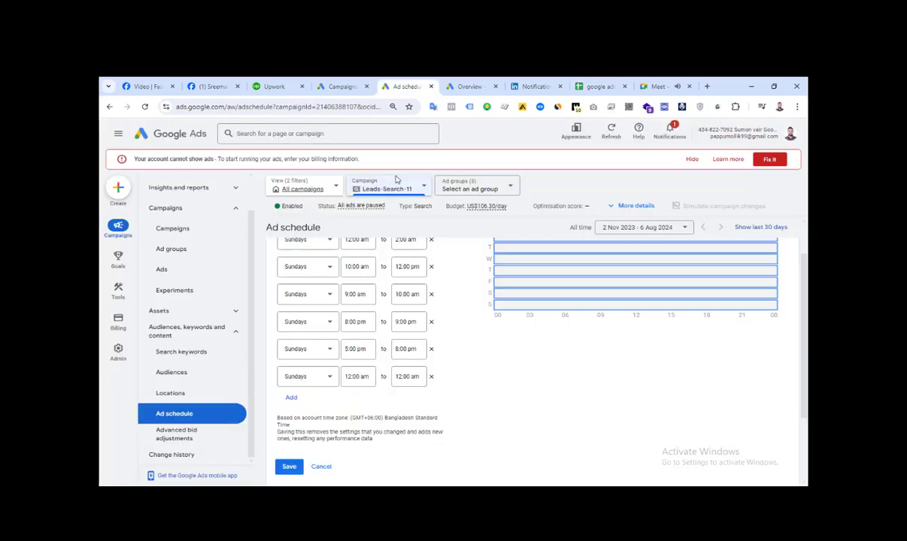
left_click(353, 376)
scroll(366, 303, "down", 15)
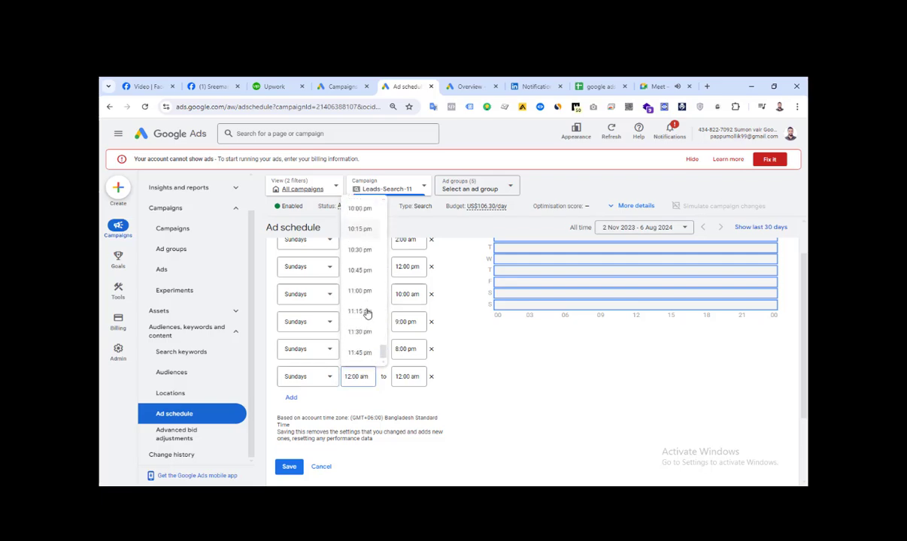
scroll(367, 305, "up", 4)
scroll(366, 300, "up", 5)
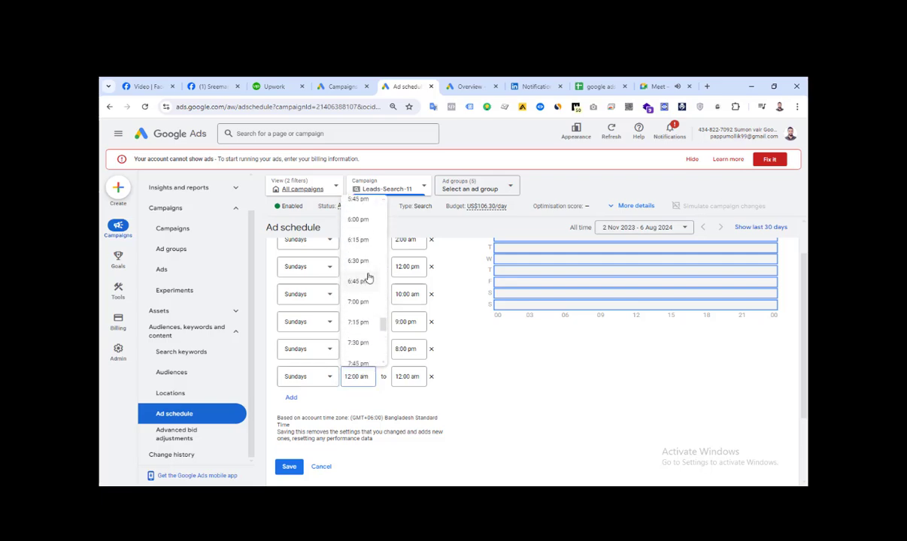
left_click(363, 265)
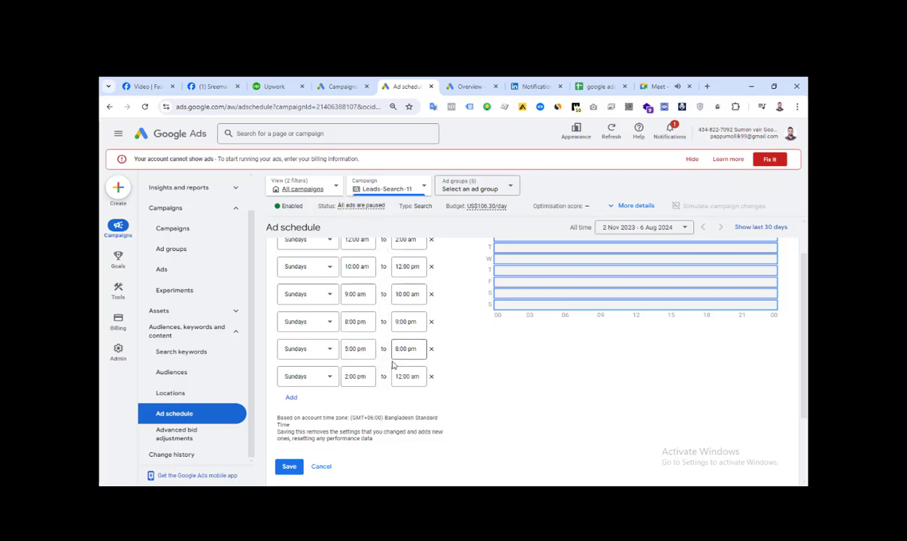
Set the sixth Sundays row's end time to 4:00 pm.
left_click(406, 376)
scroll(409, 288, "down", 9)
scroll(411, 289, "down", 6)
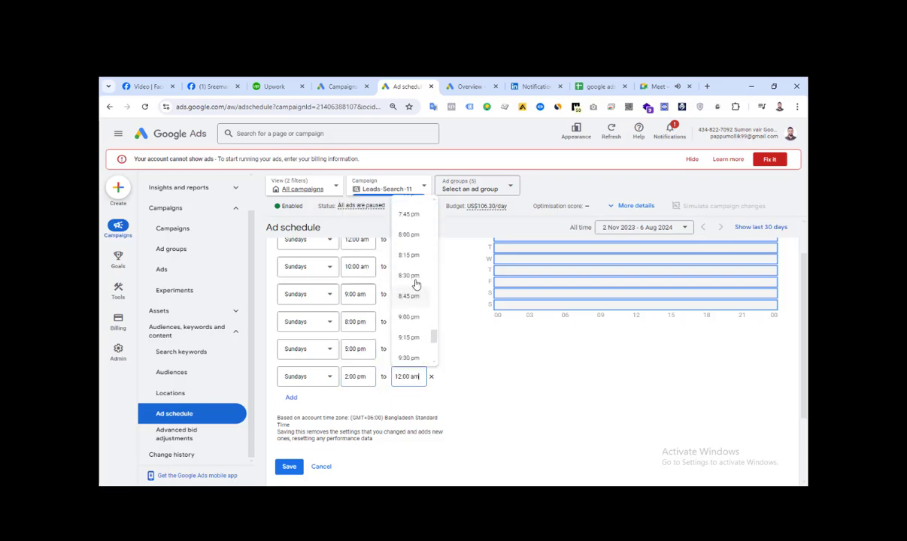
scroll(412, 261, "up", 6)
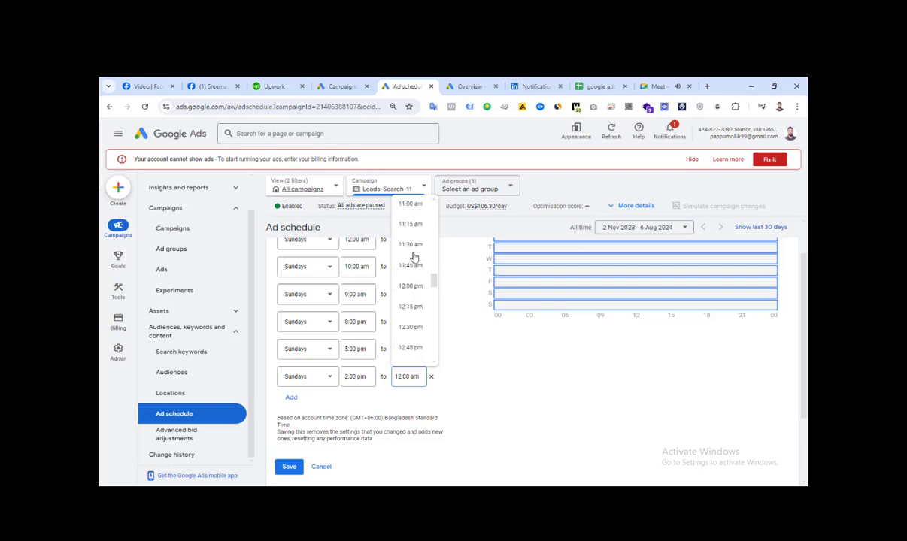
scroll(413, 258, "up", 3)
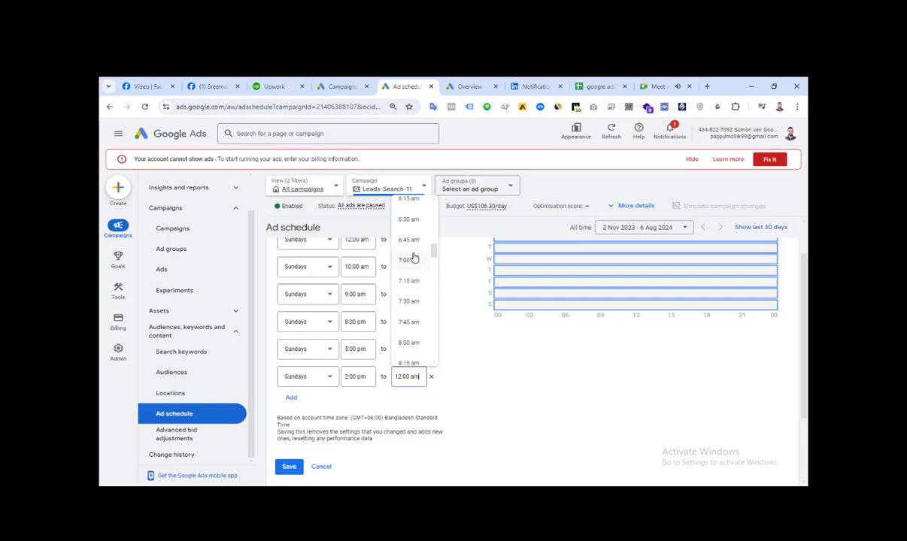
scroll(413, 258, "down", 10)
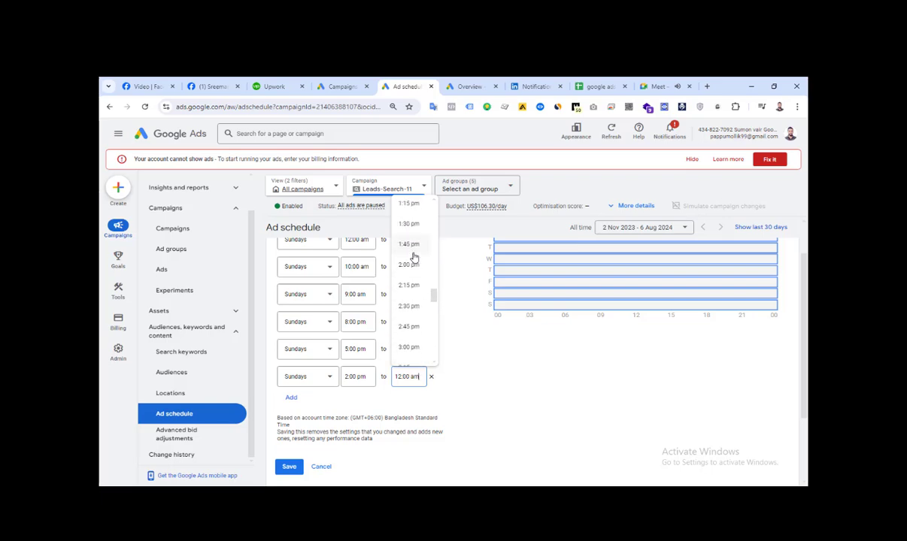
left_click(411, 287)
Save the Sunday ad schedule and check its time blocks on the weekly chart.
scroll(448, 410, "down", 1)
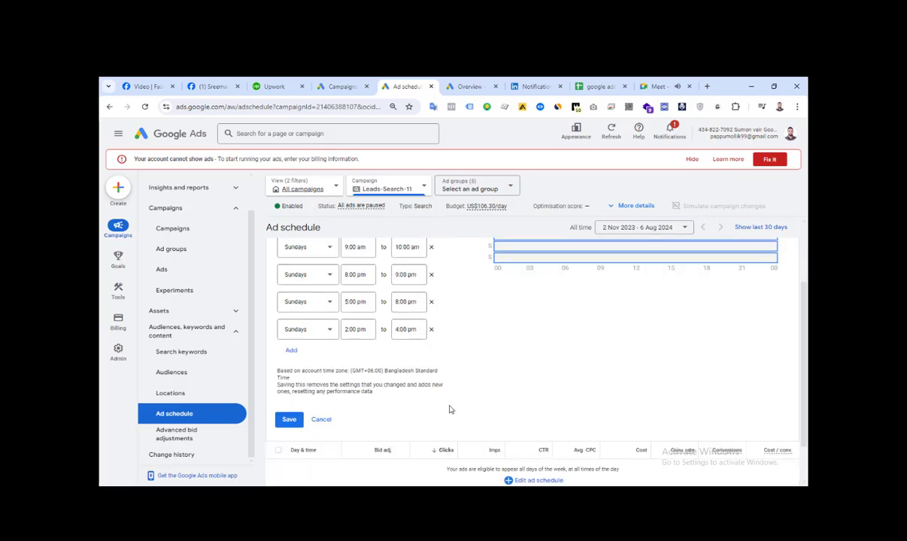
scroll(479, 367, "up", 2)
scroll(479, 368, "down", 2)
left_click(289, 420)
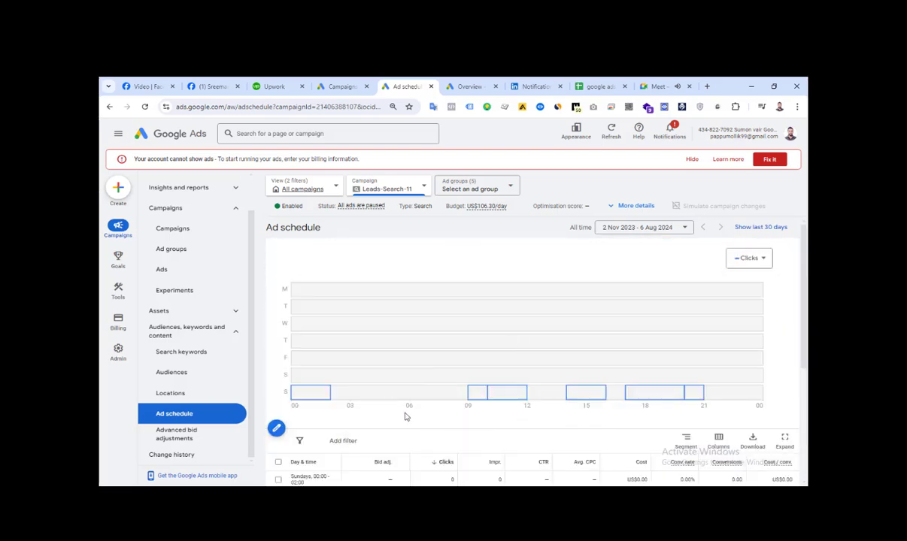
mouse_move(308, 394)
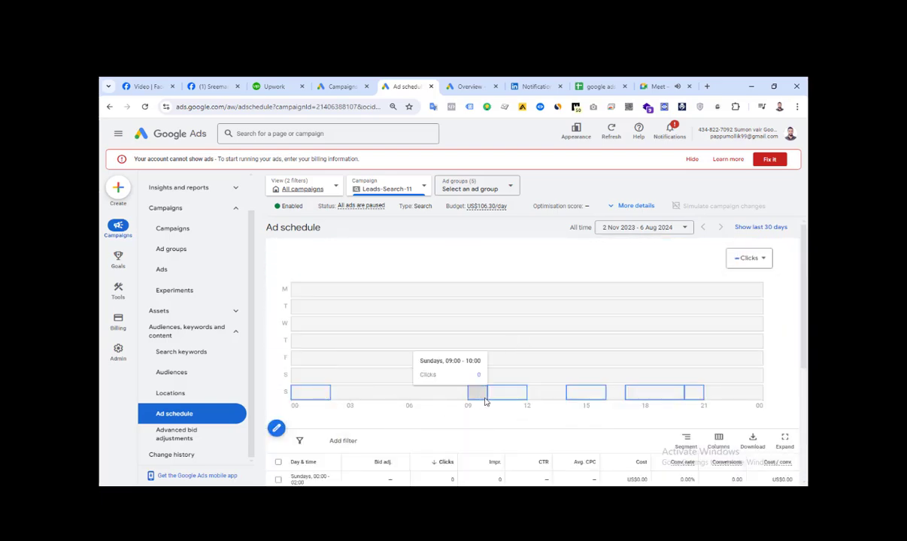